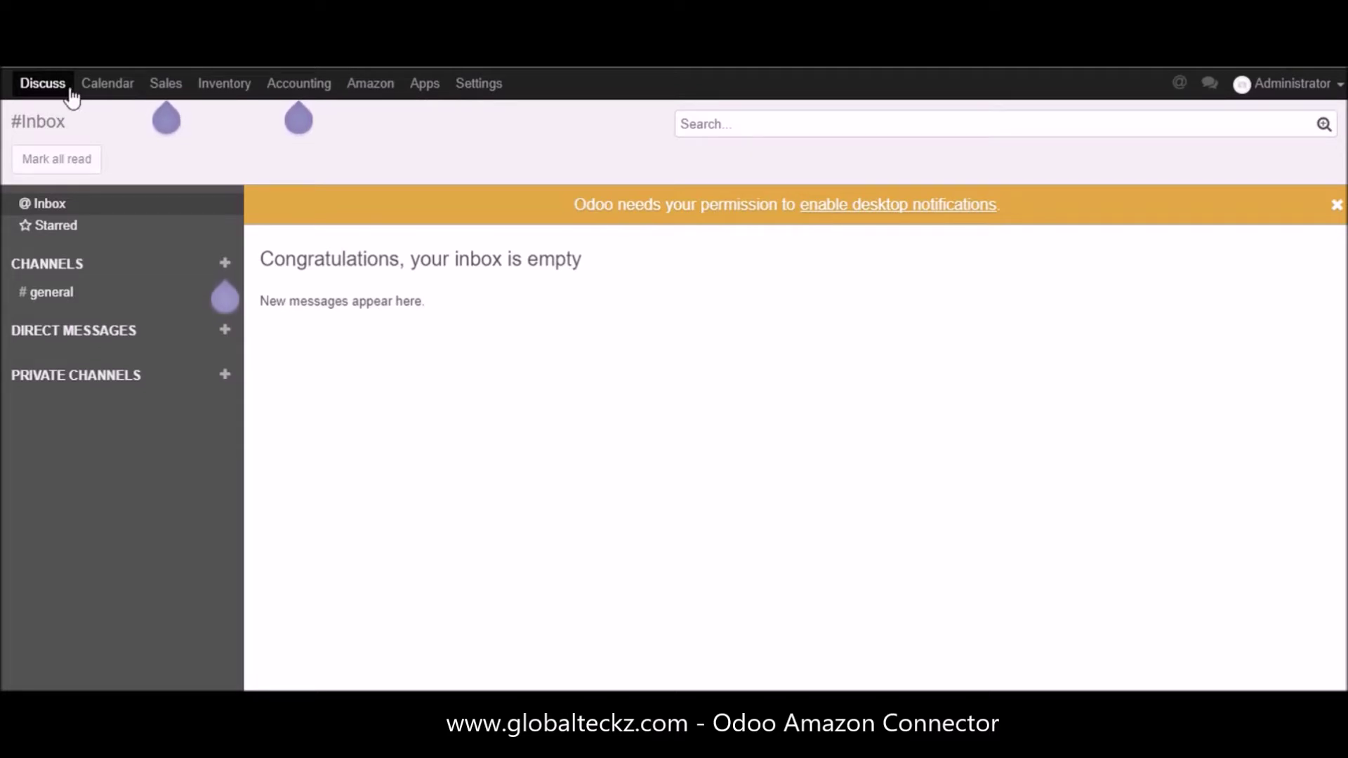
- Open the Amazon marketplace dashboard and look over its Amazon.it, Amazon.fr, Amazon.es, Amazon.co.uk and Amazon.de shops
mouse_move(167, 101)
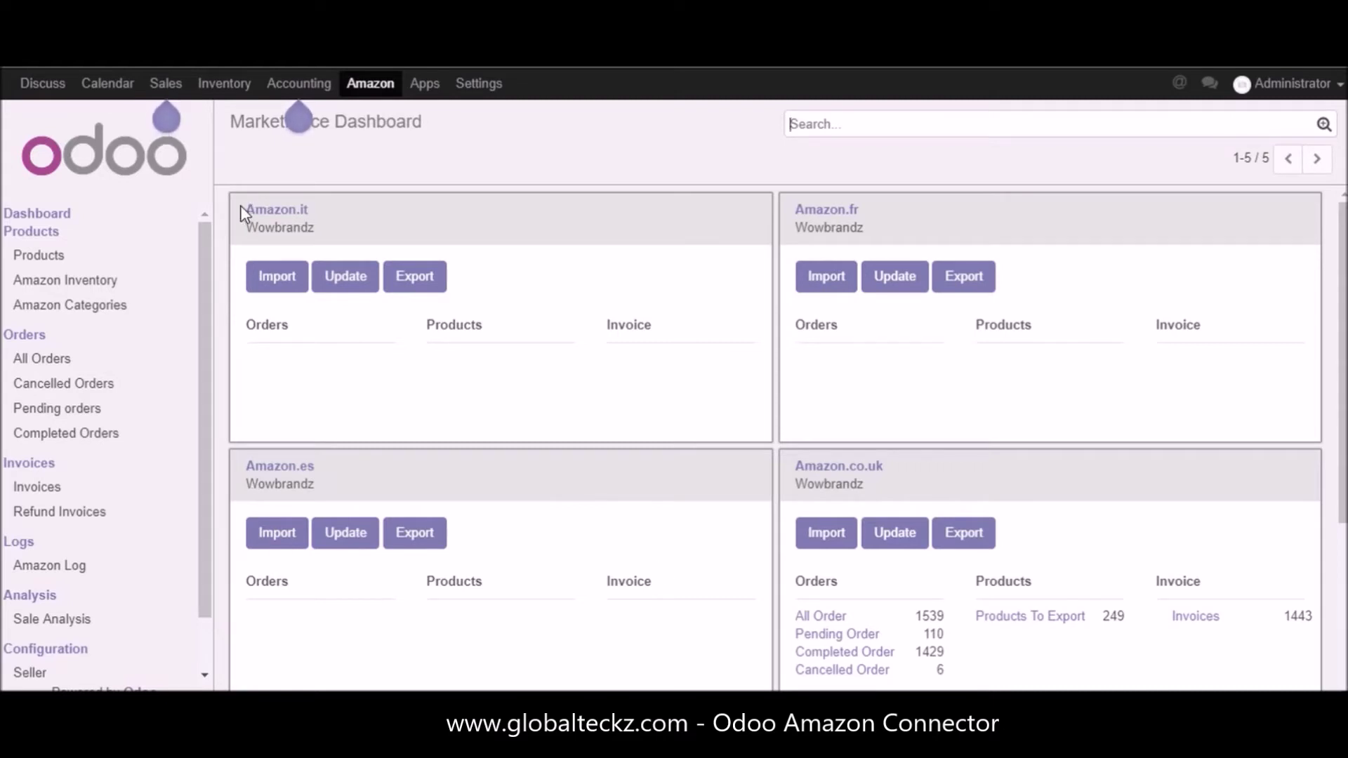
left_click_drag(244, 209, 328, 214)
left_click_drag(791, 209, 883, 235)
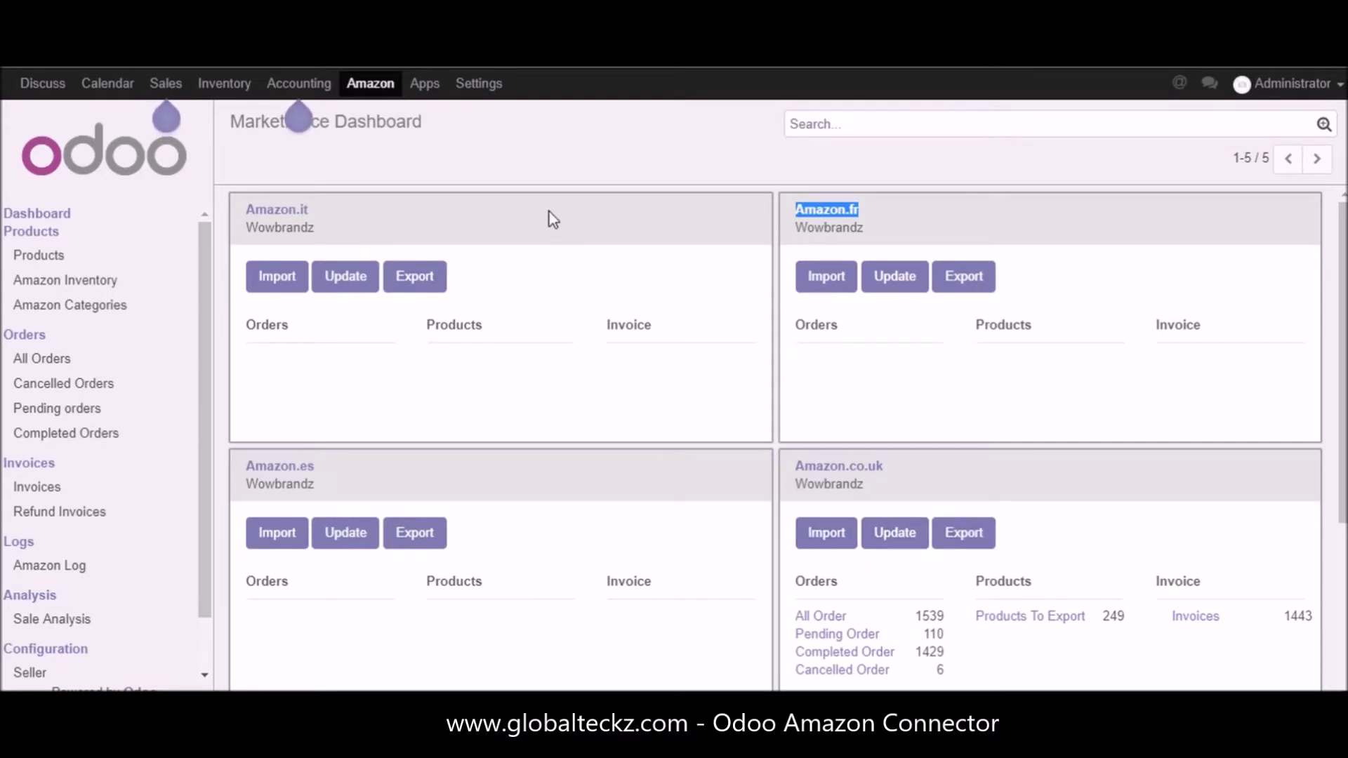
scroll(226, 342, "down", 3)
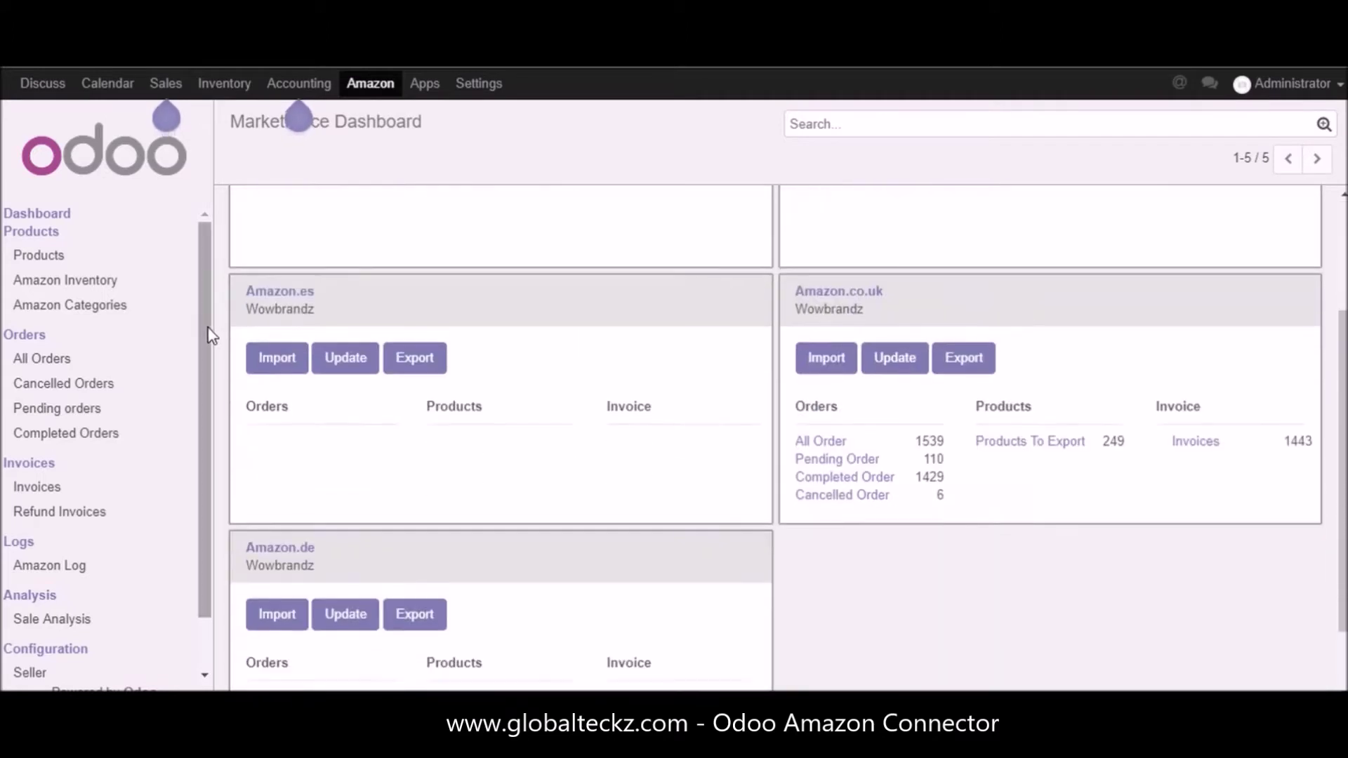
scroll(203, 326, "down", 1)
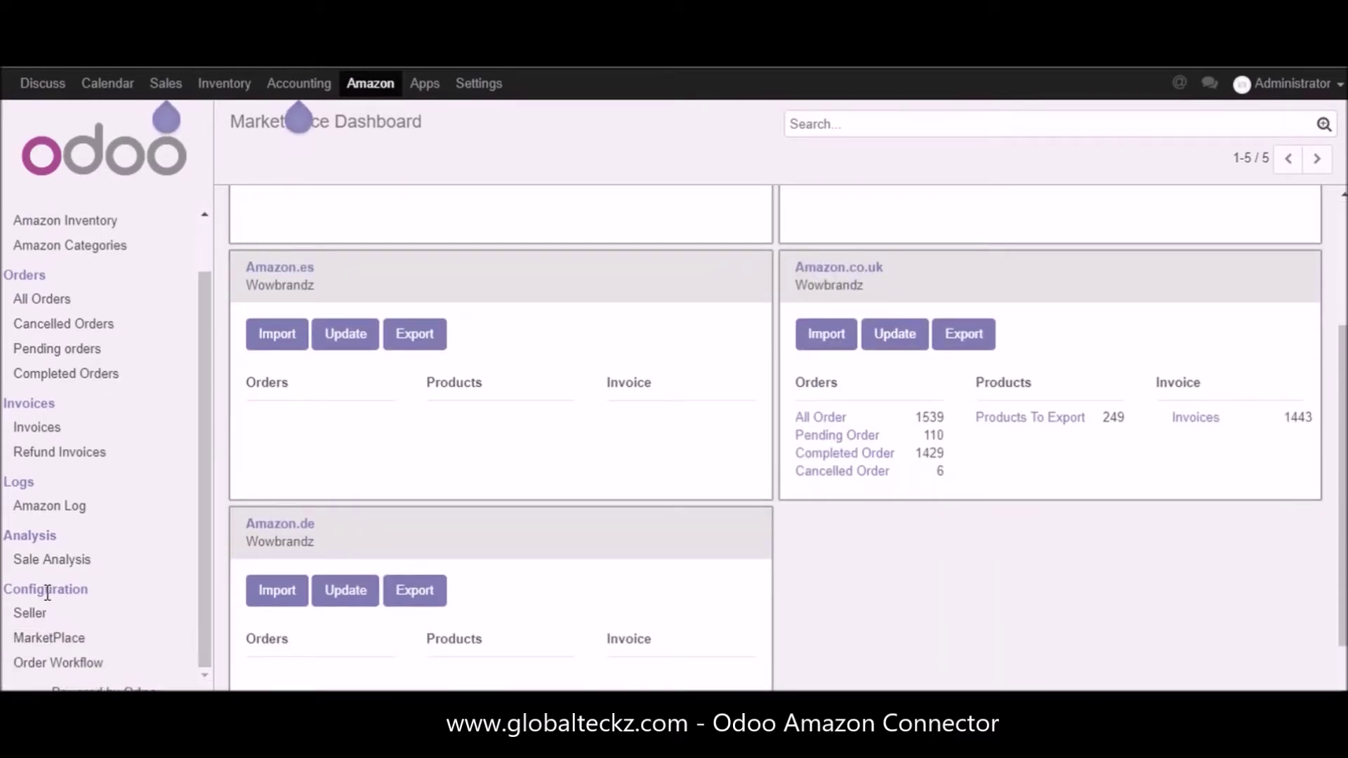
- Start a new seller with Amazon enabled, examine its access key, secret key, merchant ID and domain fields, and discard the draft
left_click(39, 617)
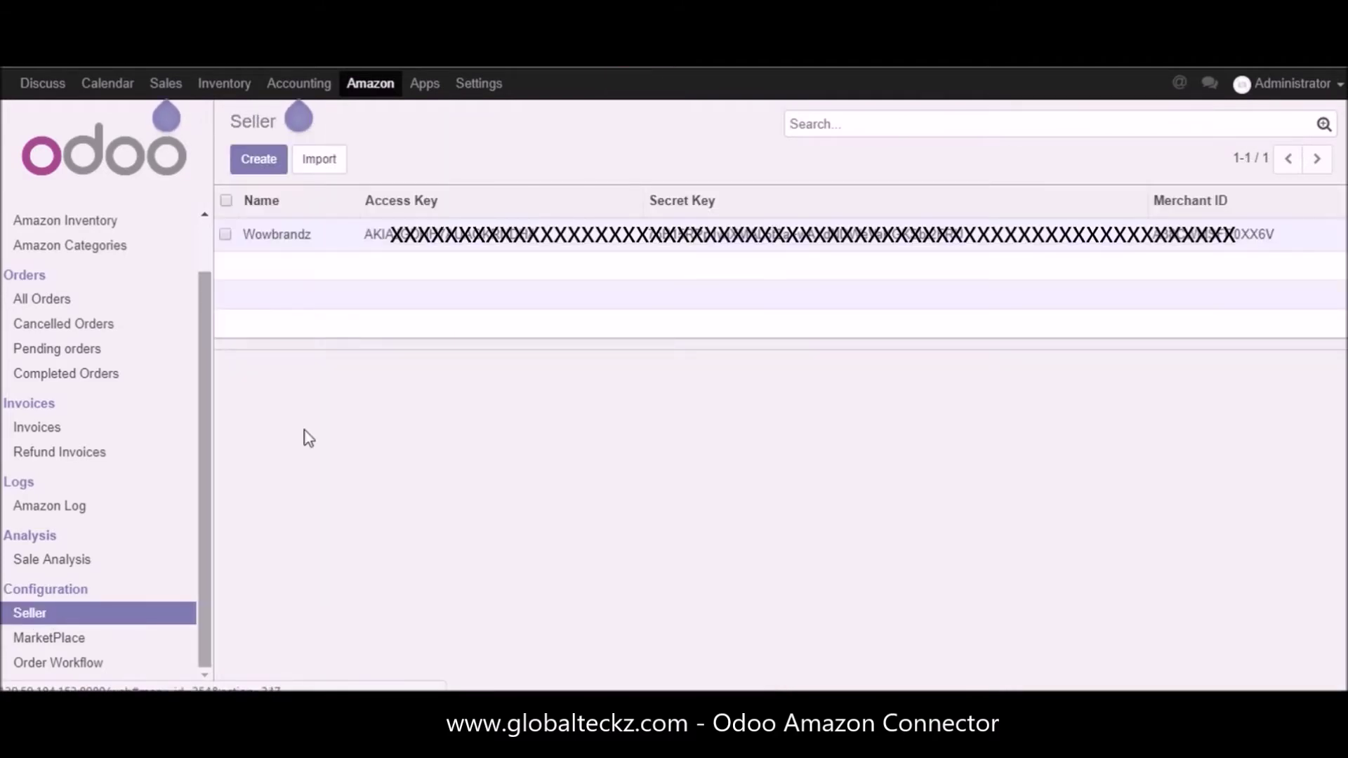
left_click(251, 169)
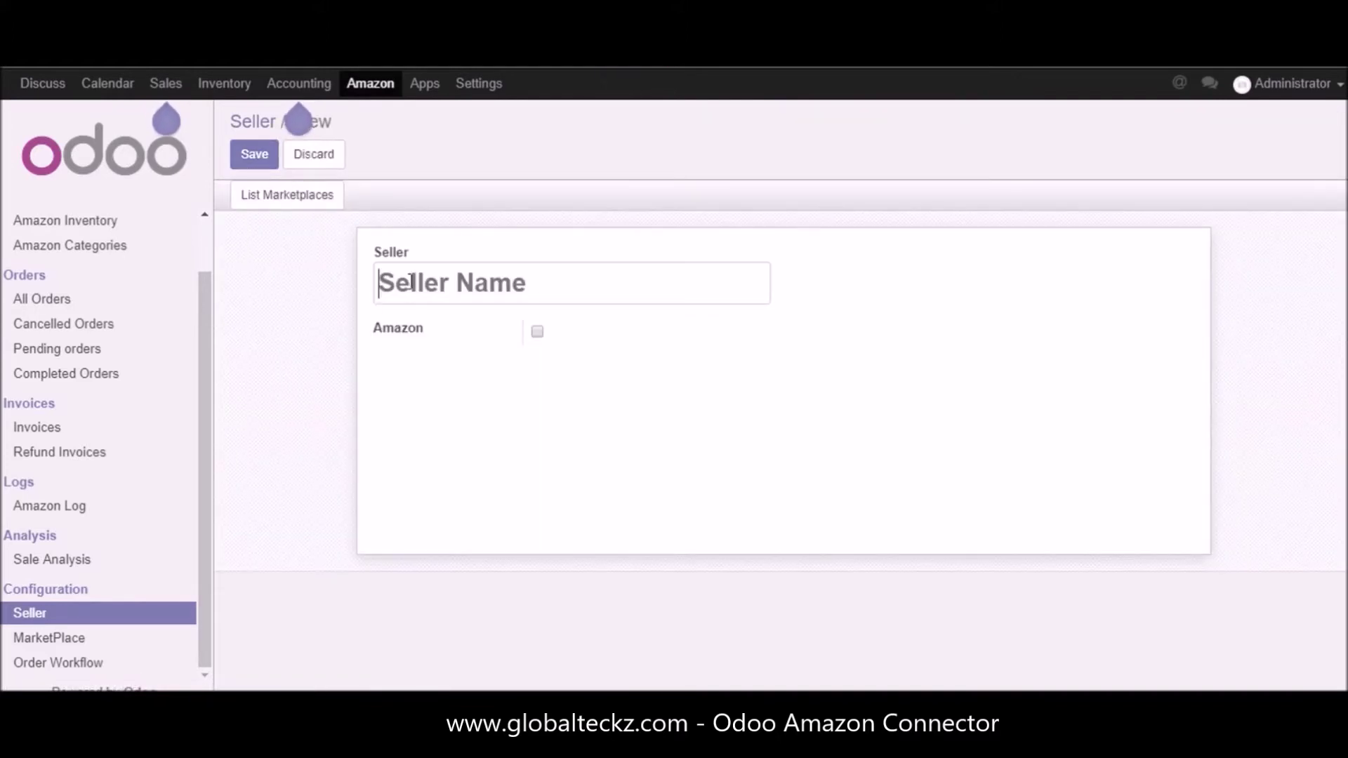
left_click(538, 334)
left_click_drag(375, 413, 457, 409)
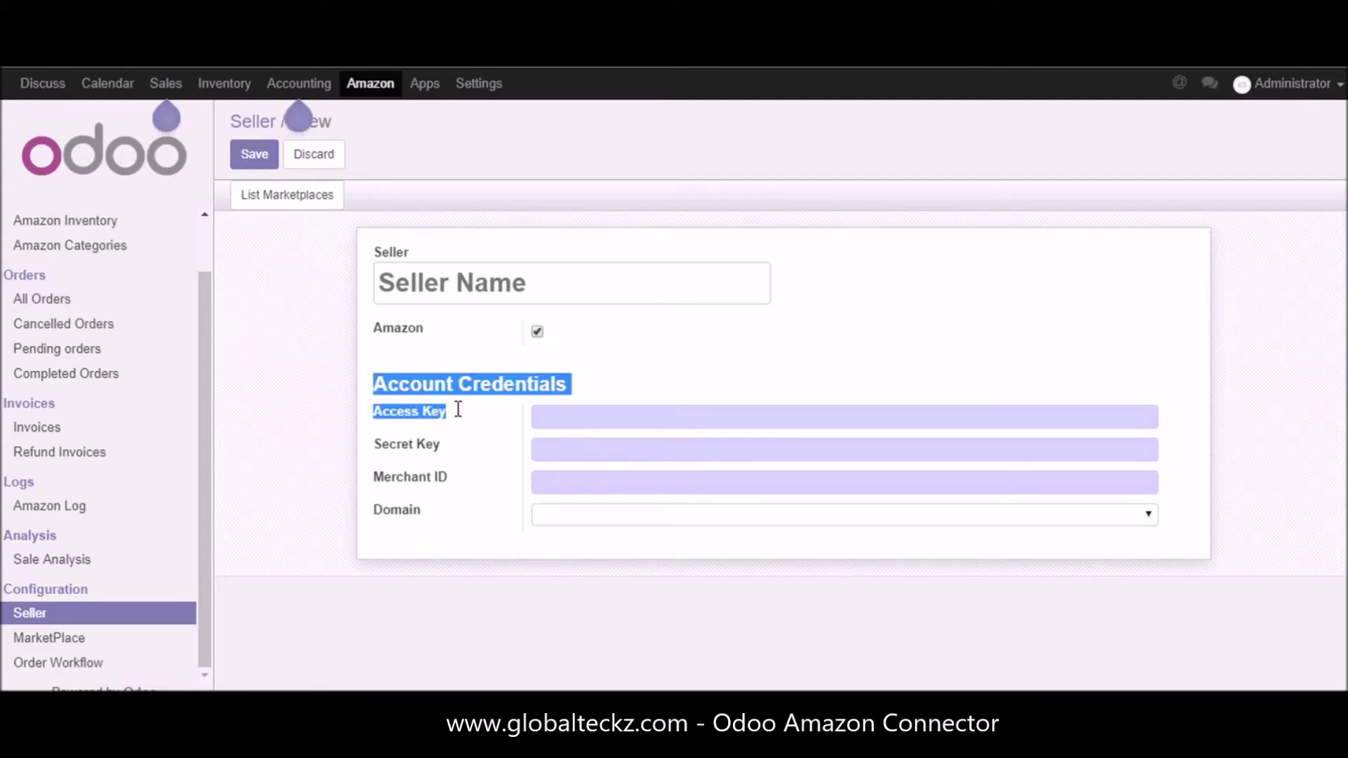
double_click(424, 447)
double_click(409, 482)
double_click(410, 515)
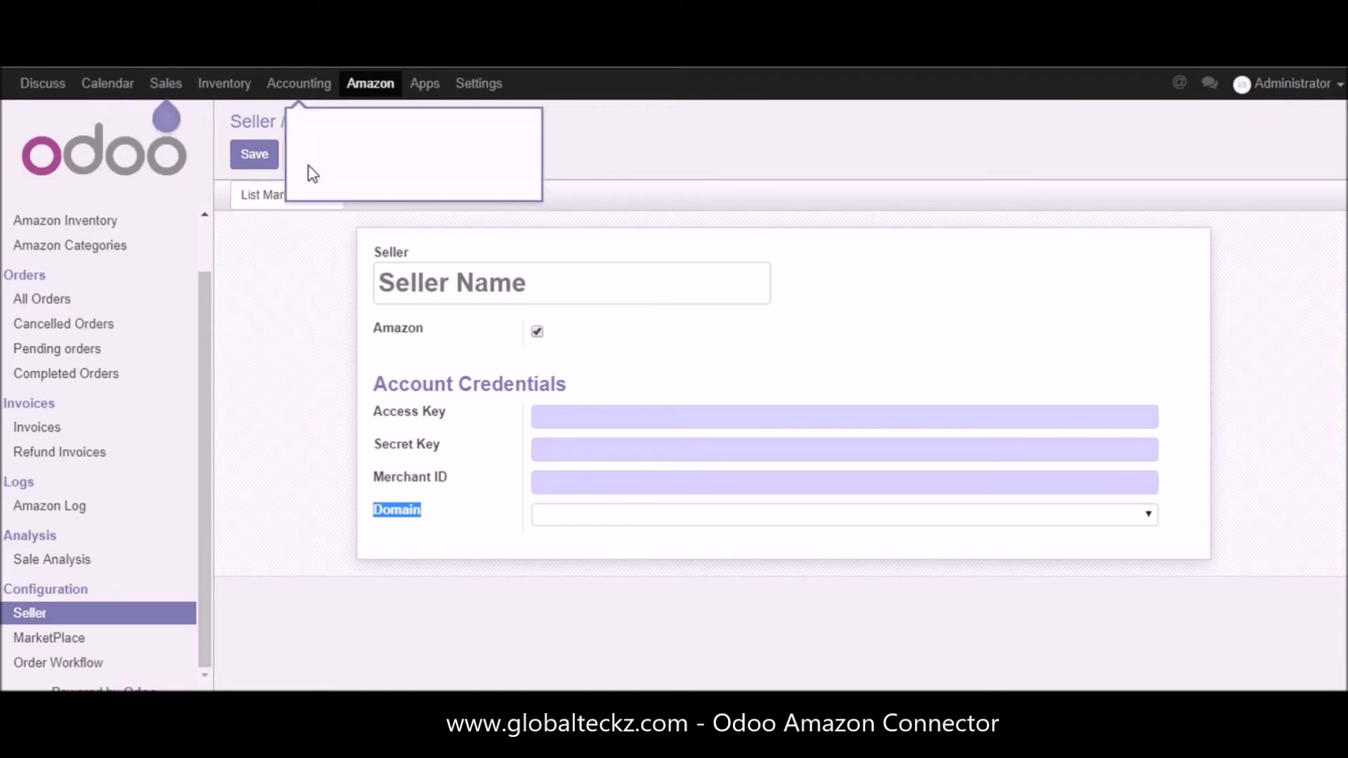
left_click(309, 155)
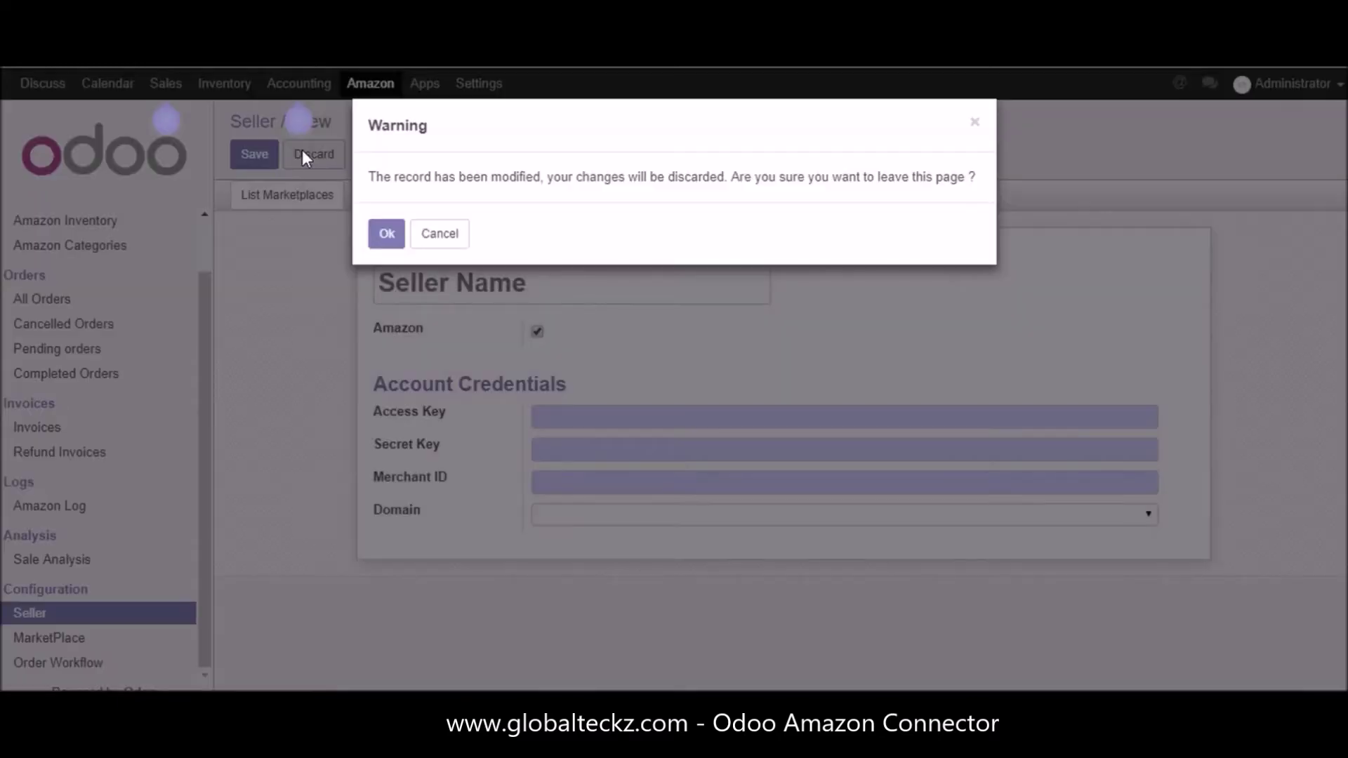
left_click(386, 235)
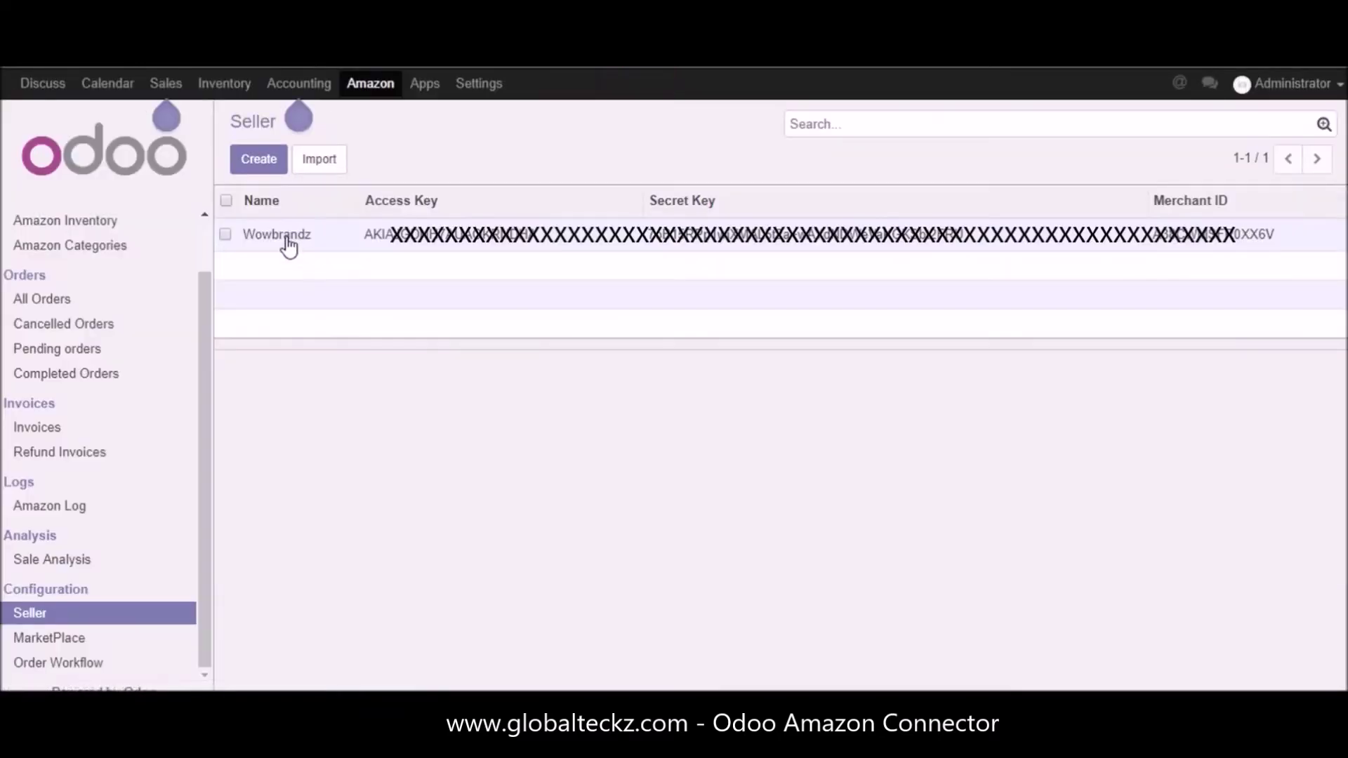
- Open the Wowbrandz seller record and examine its account credentials and domain fields
left_click(288, 242)
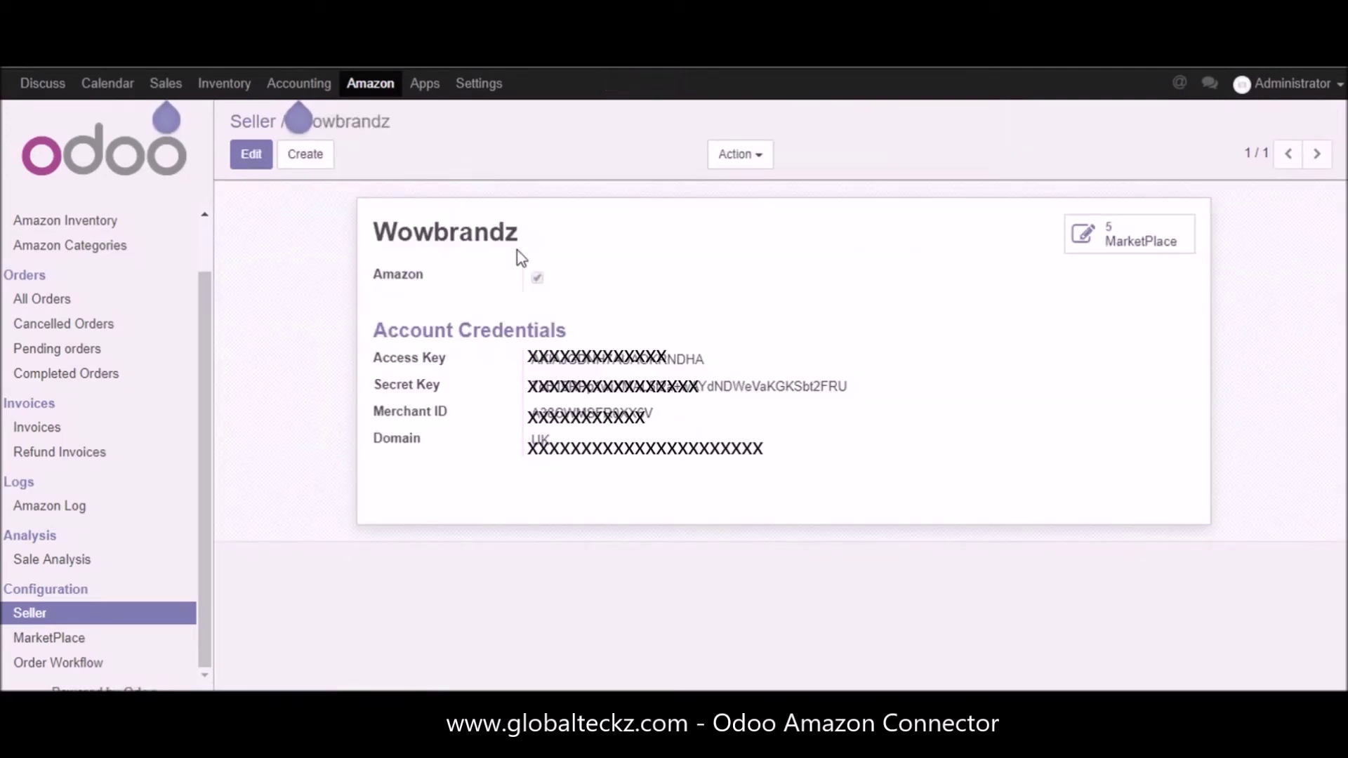
left_click_drag(367, 232, 531, 236)
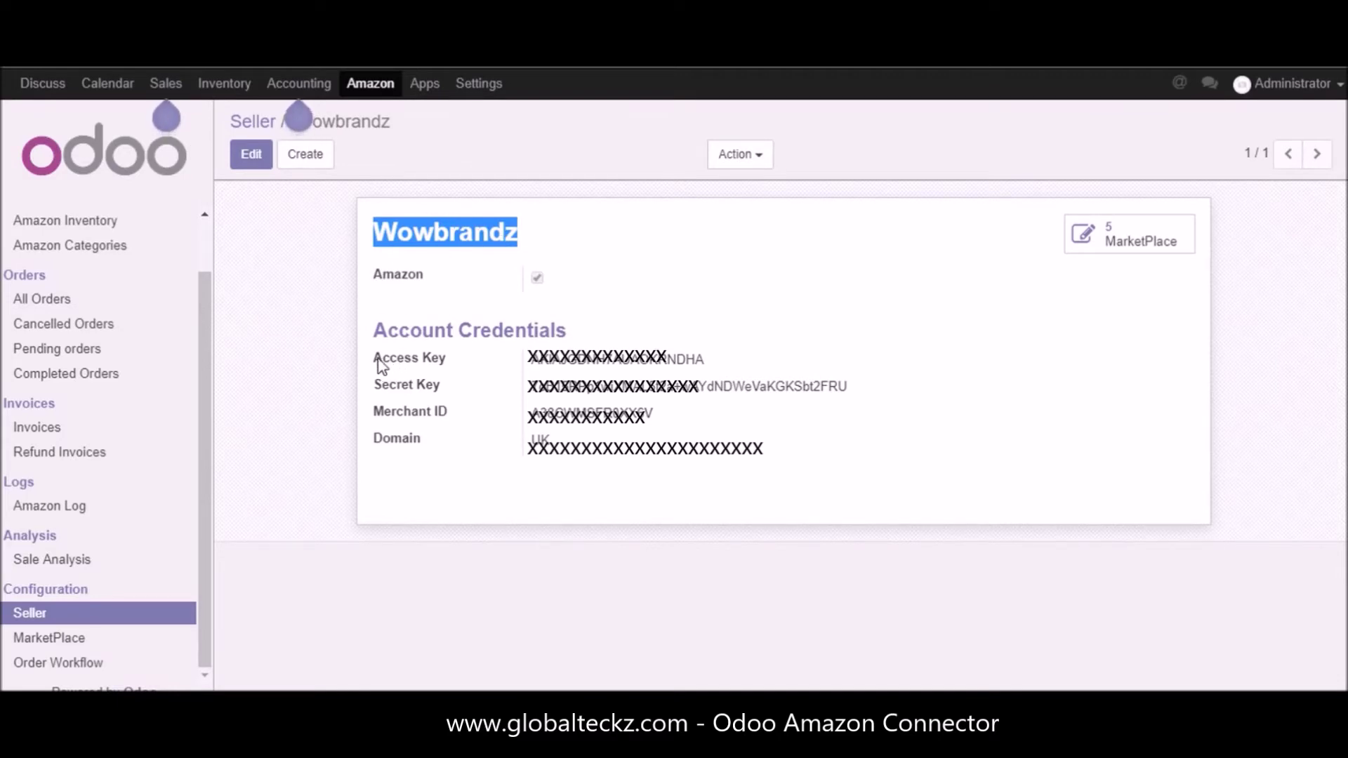
left_click_drag(370, 359, 443, 360)
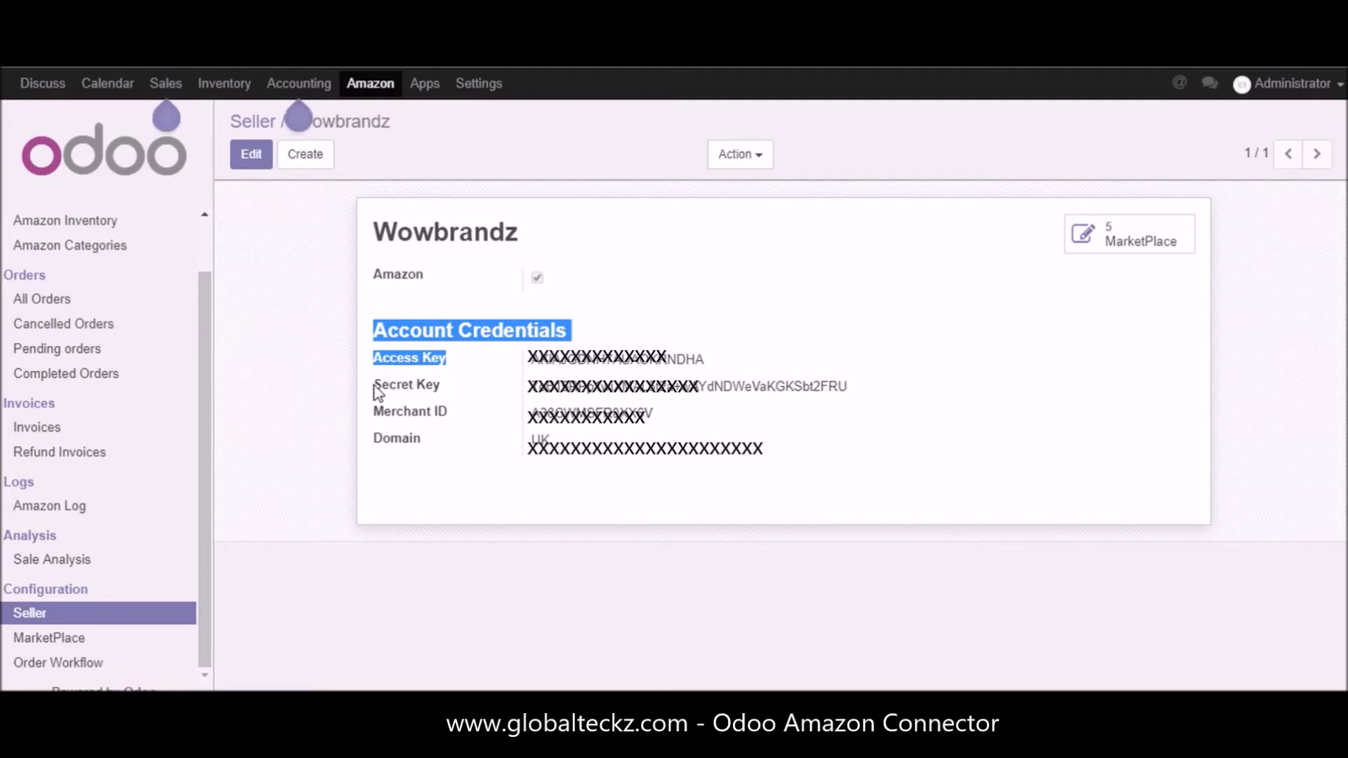
left_click_drag(374, 385, 445, 383)
left_click_drag(377, 418, 453, 429)
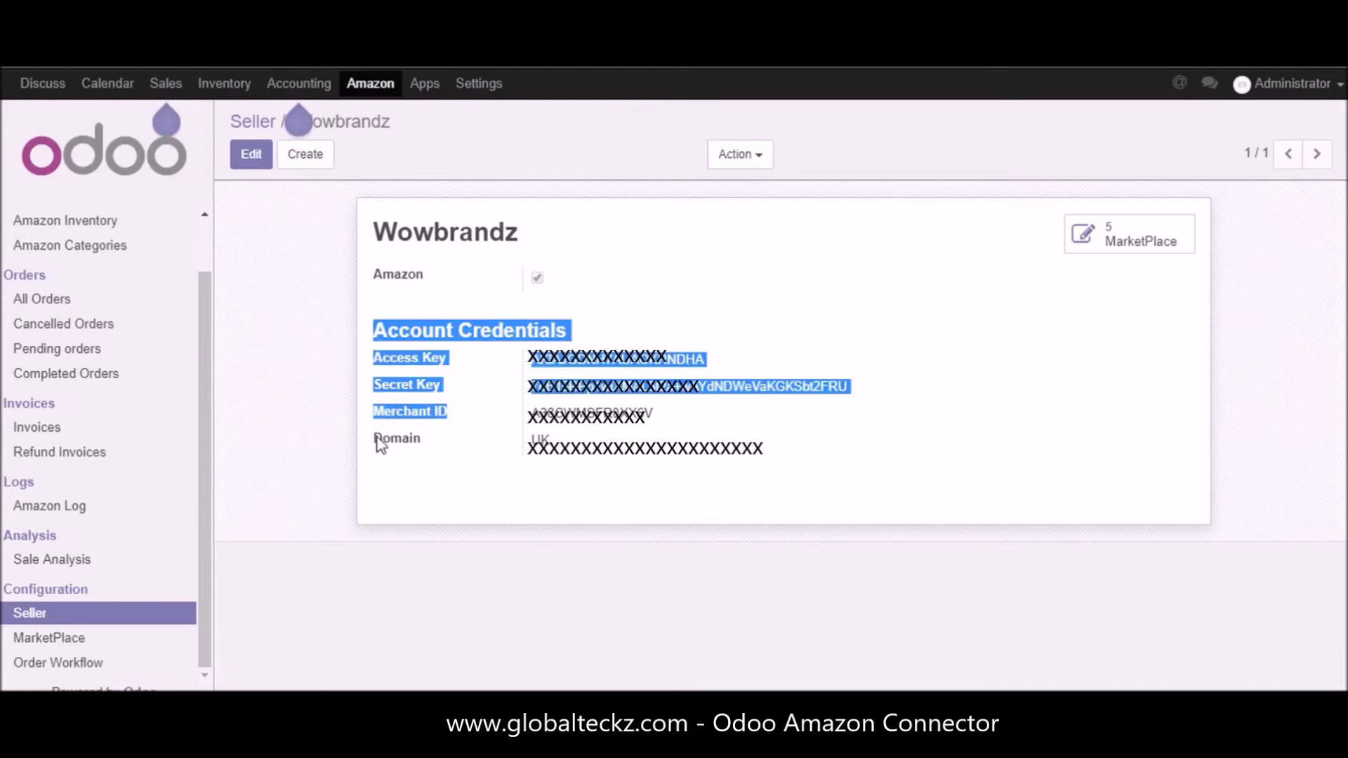
left_click(407, 444)
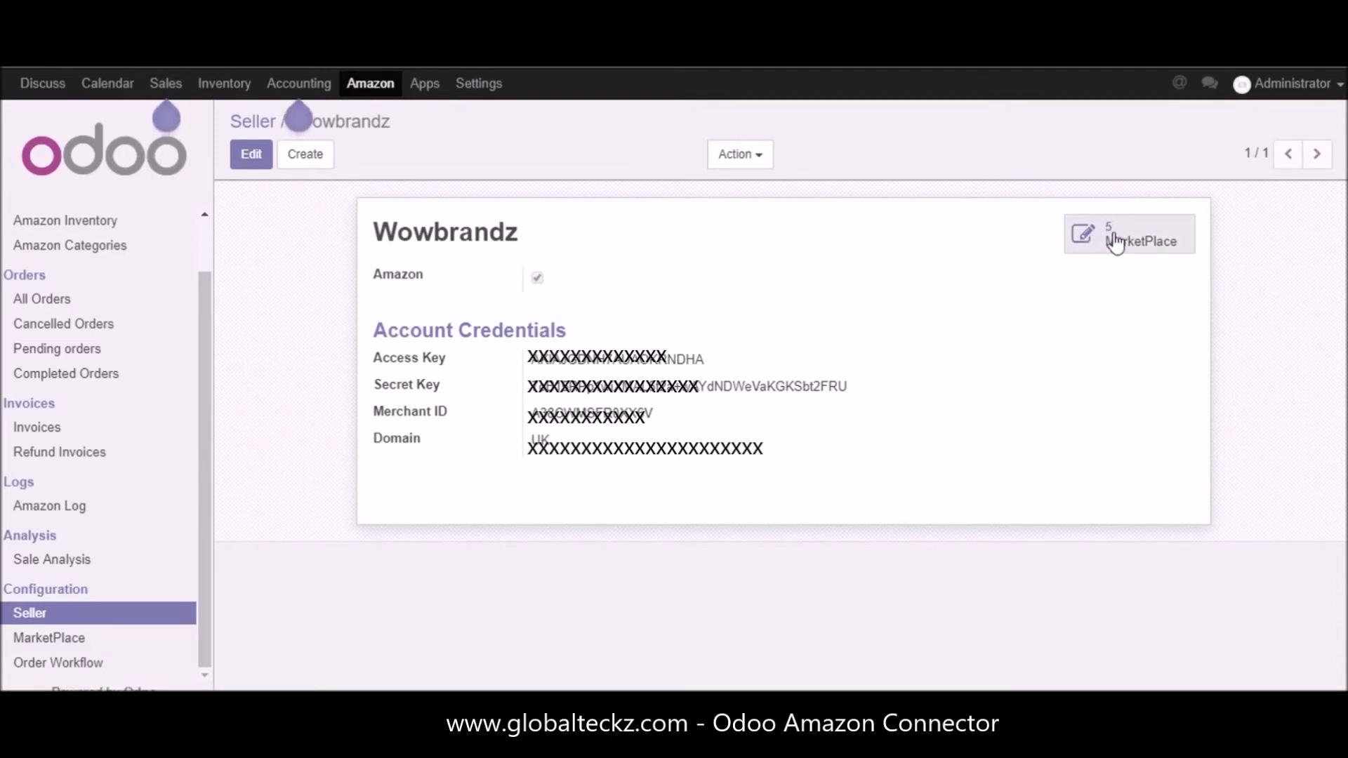
- Open the Amazon.it shop from the marketplace configuration and examine its country, language, currency and Amazon Shop information
left_click(74, 640)
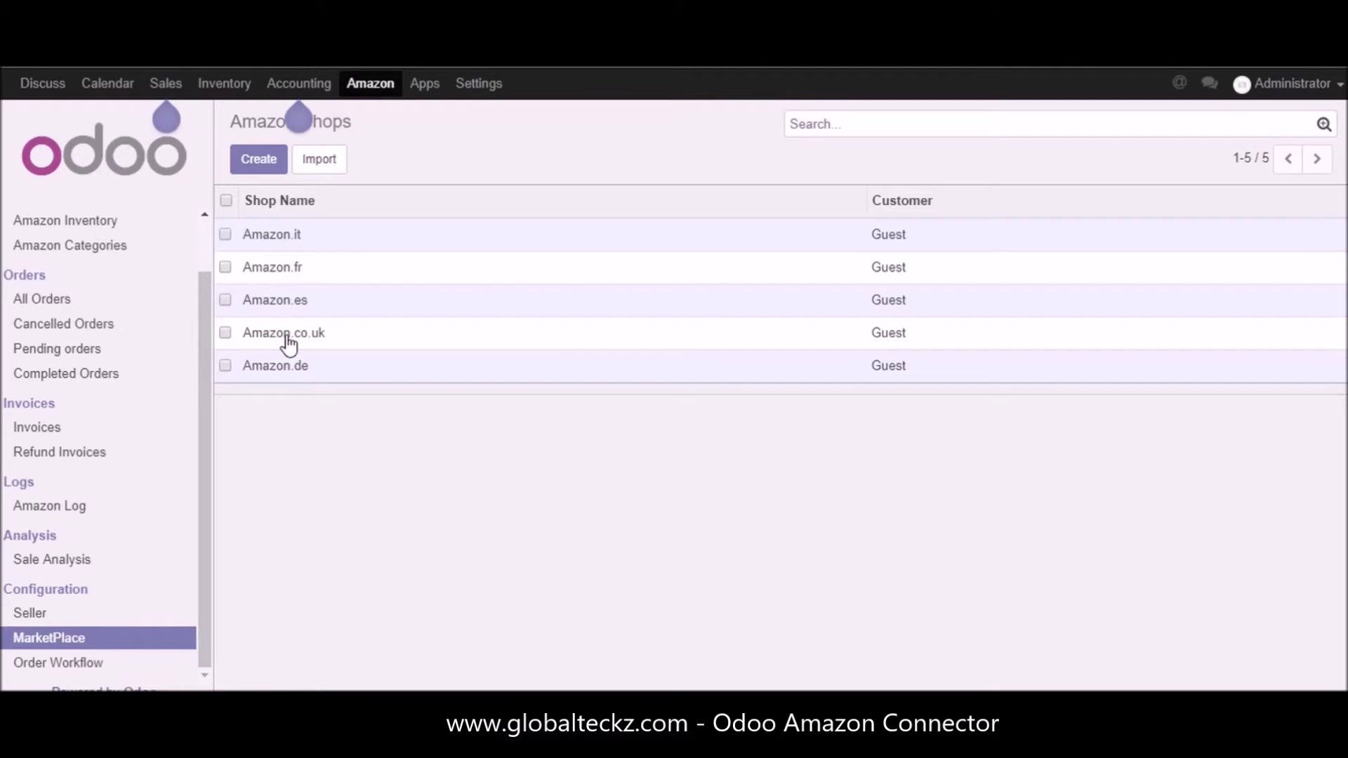
left_click(269, 239)
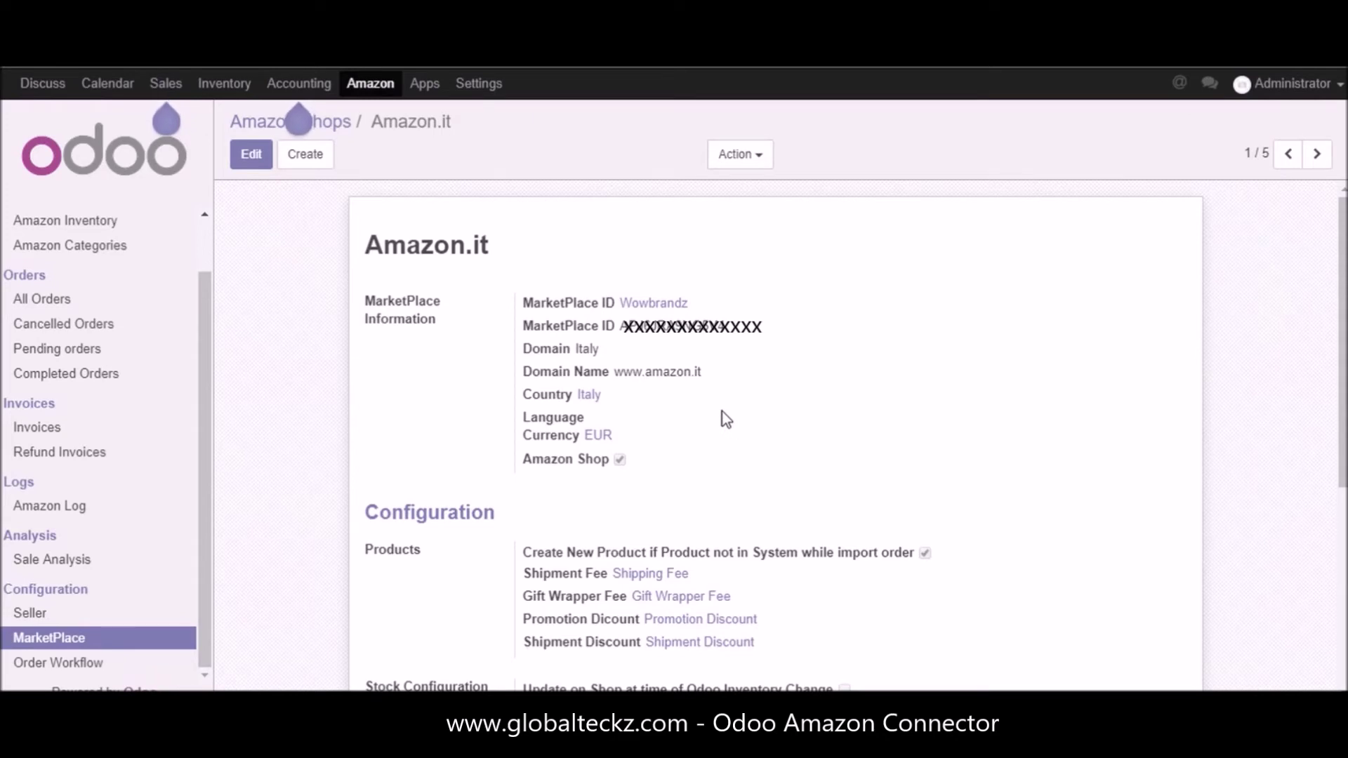
left_click_drag(363, 301, 640, 467)
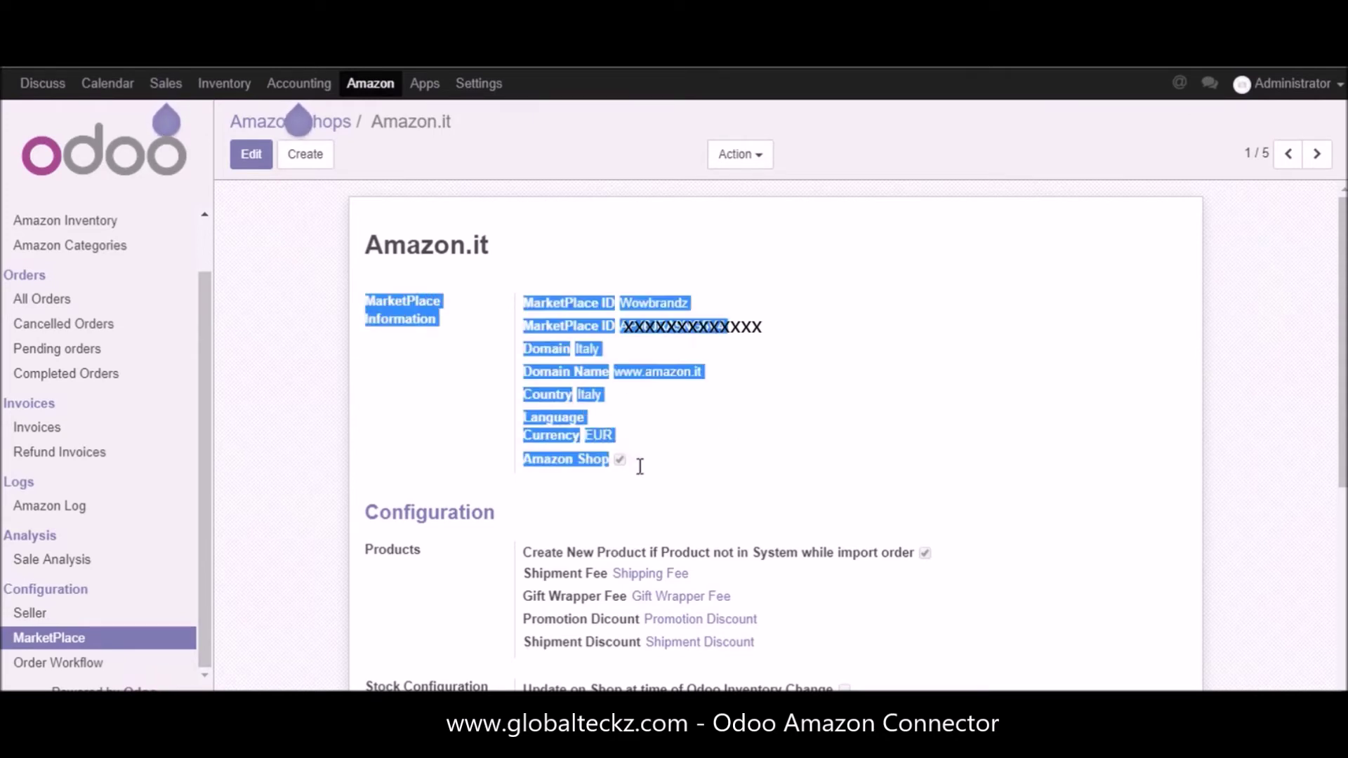
left_click(742, 446)
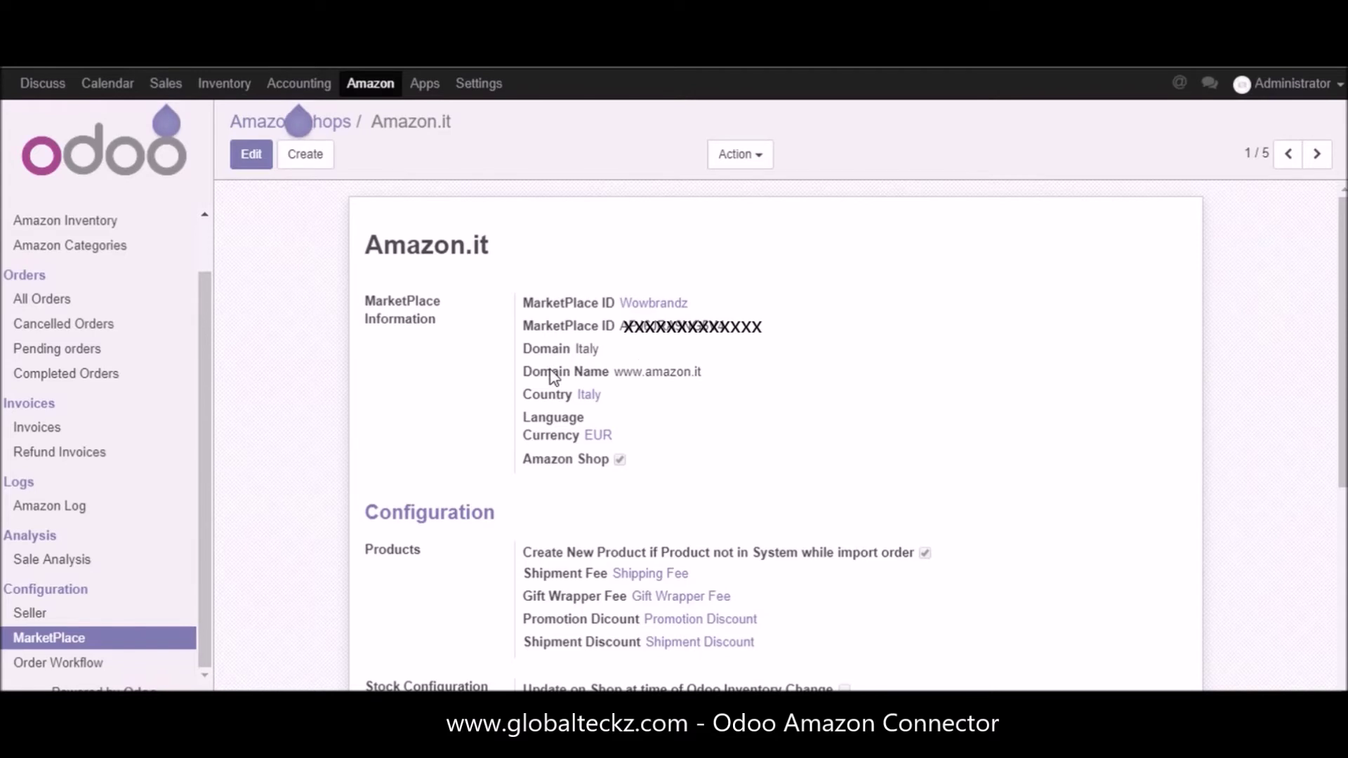
left_click_drag(523, 394, 561, 395)
double_click(537, 418)
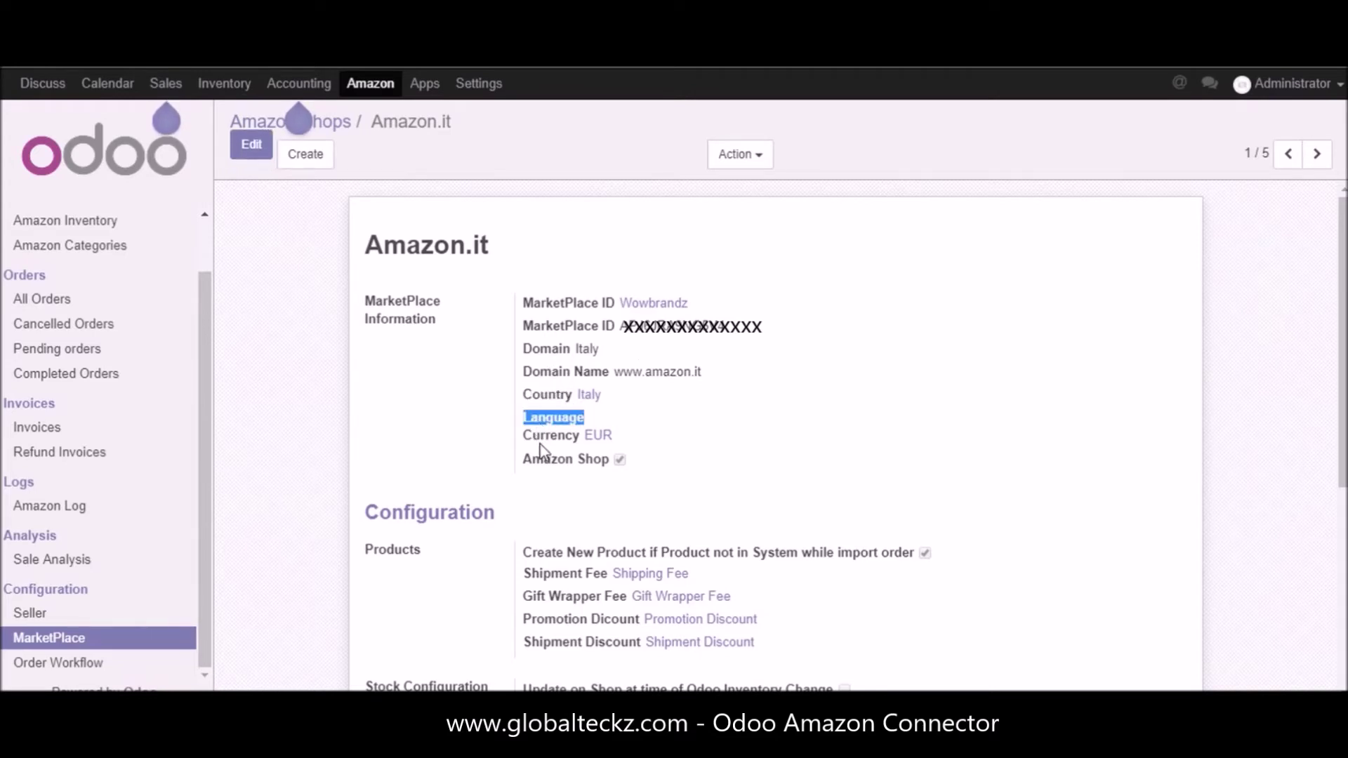
double_click(542, 436)
double_click(551, 462)
- Examine the Amazon.it product configuration, including the option to create missing products while importing orders
scroll(454, 373, "down", 3)
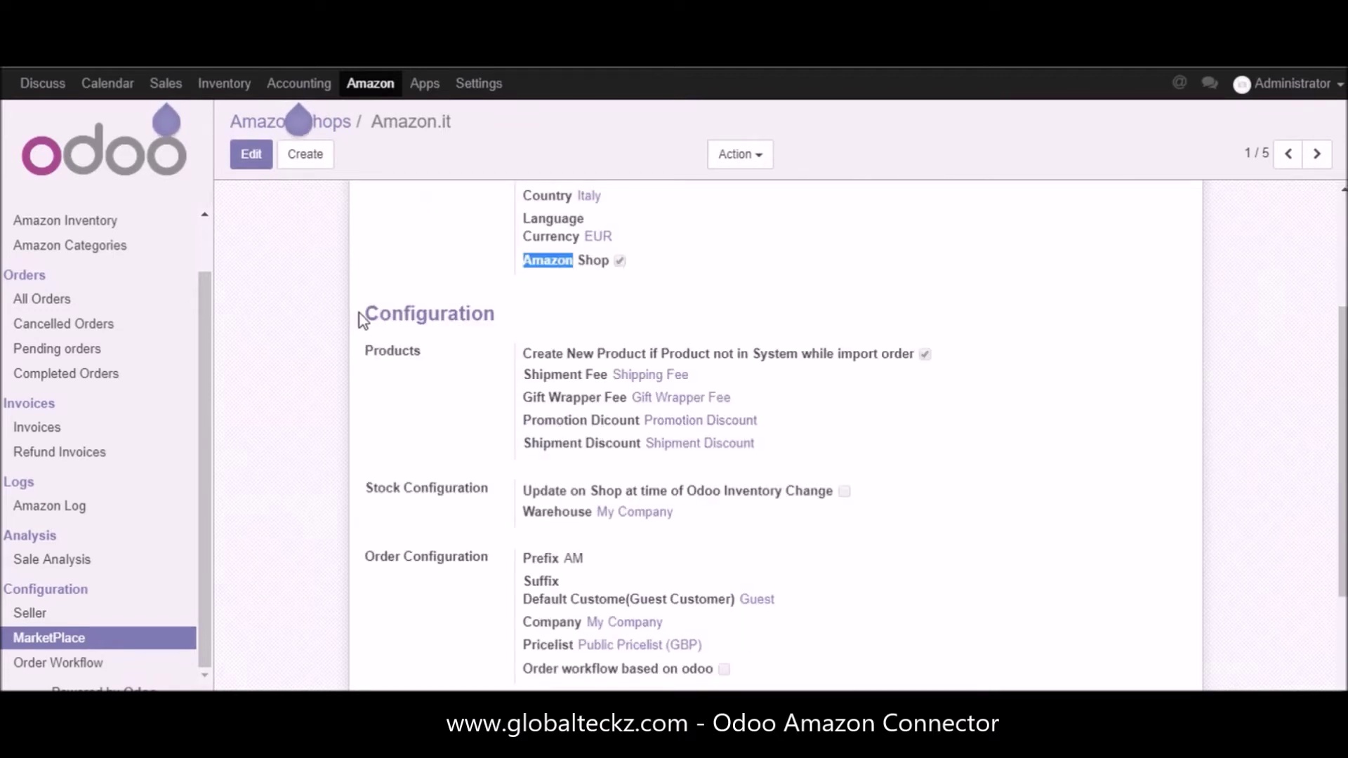
left_click_drag(361, 317, 520, 323)
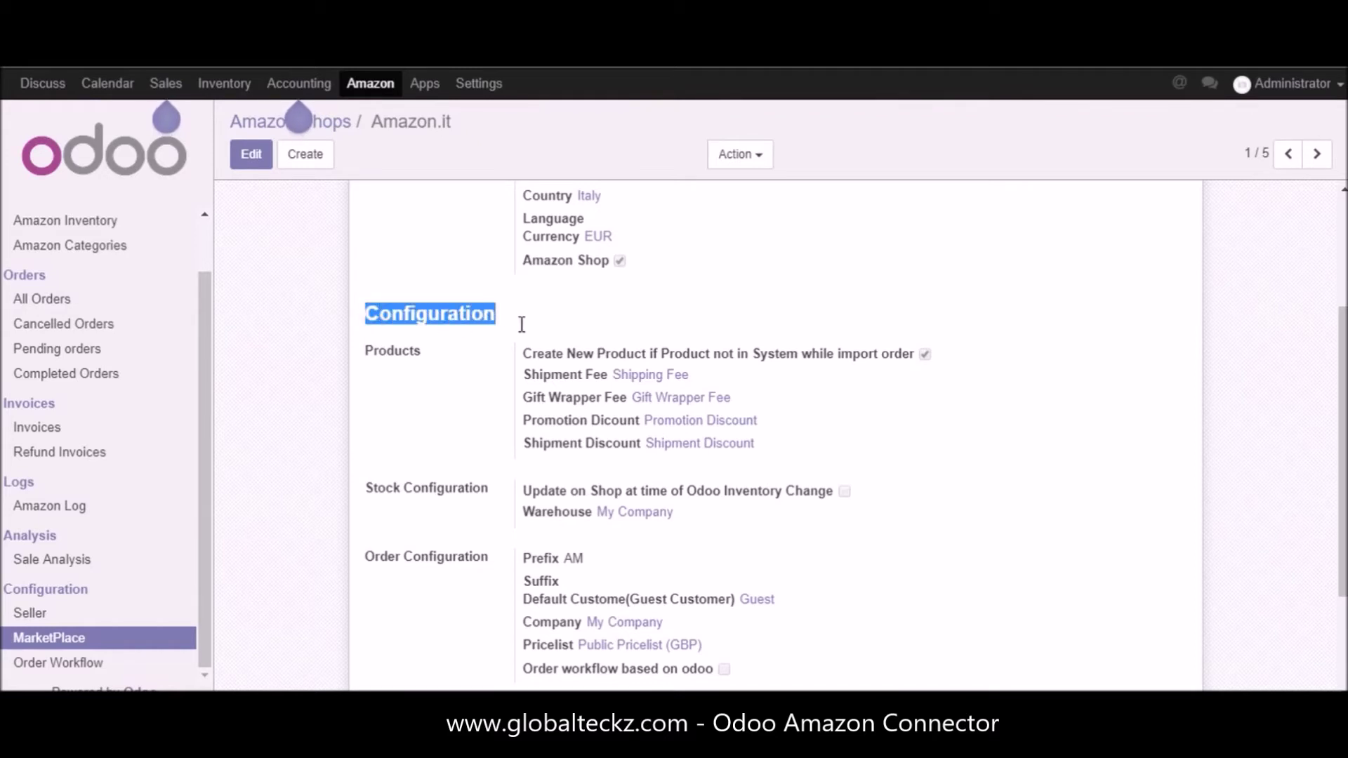
left_click_drag(351, 353, 430, 352)
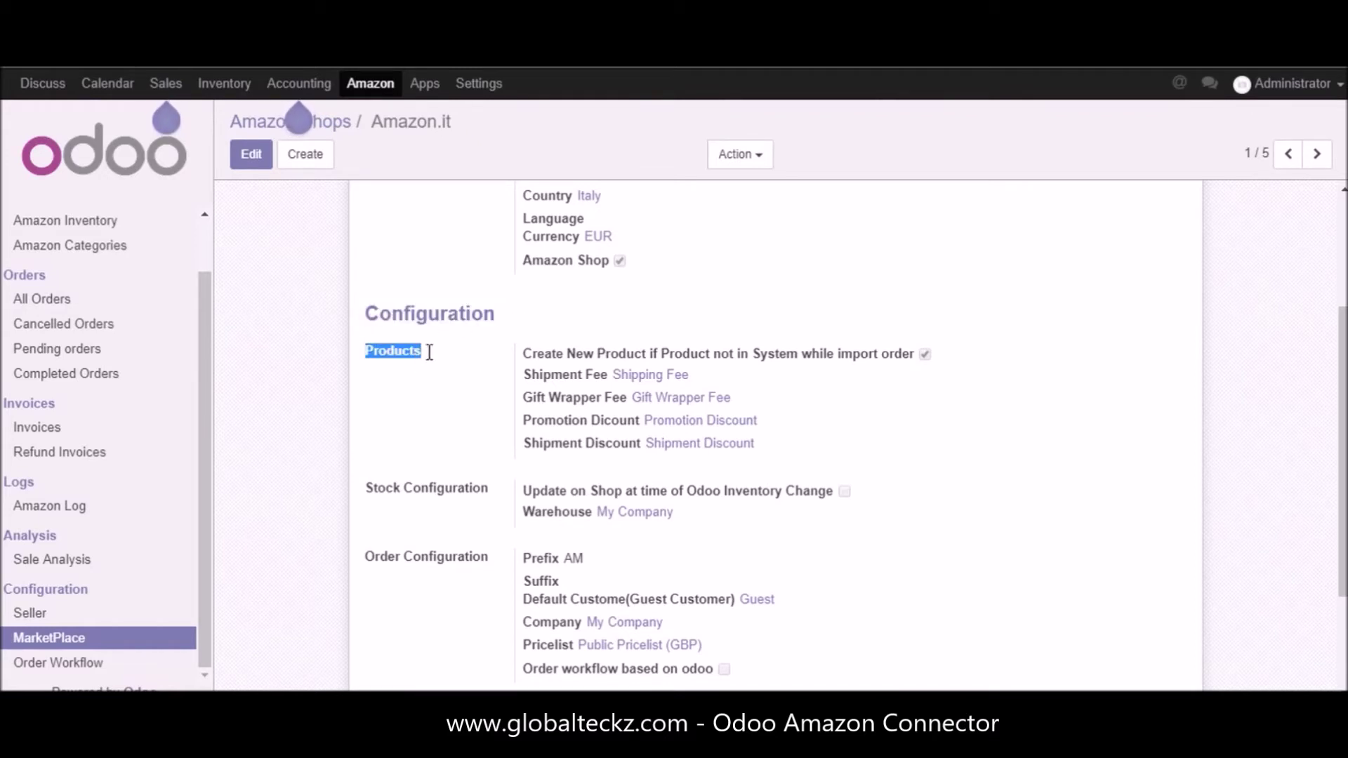
left_click_drag(523, 359, 896, 366)
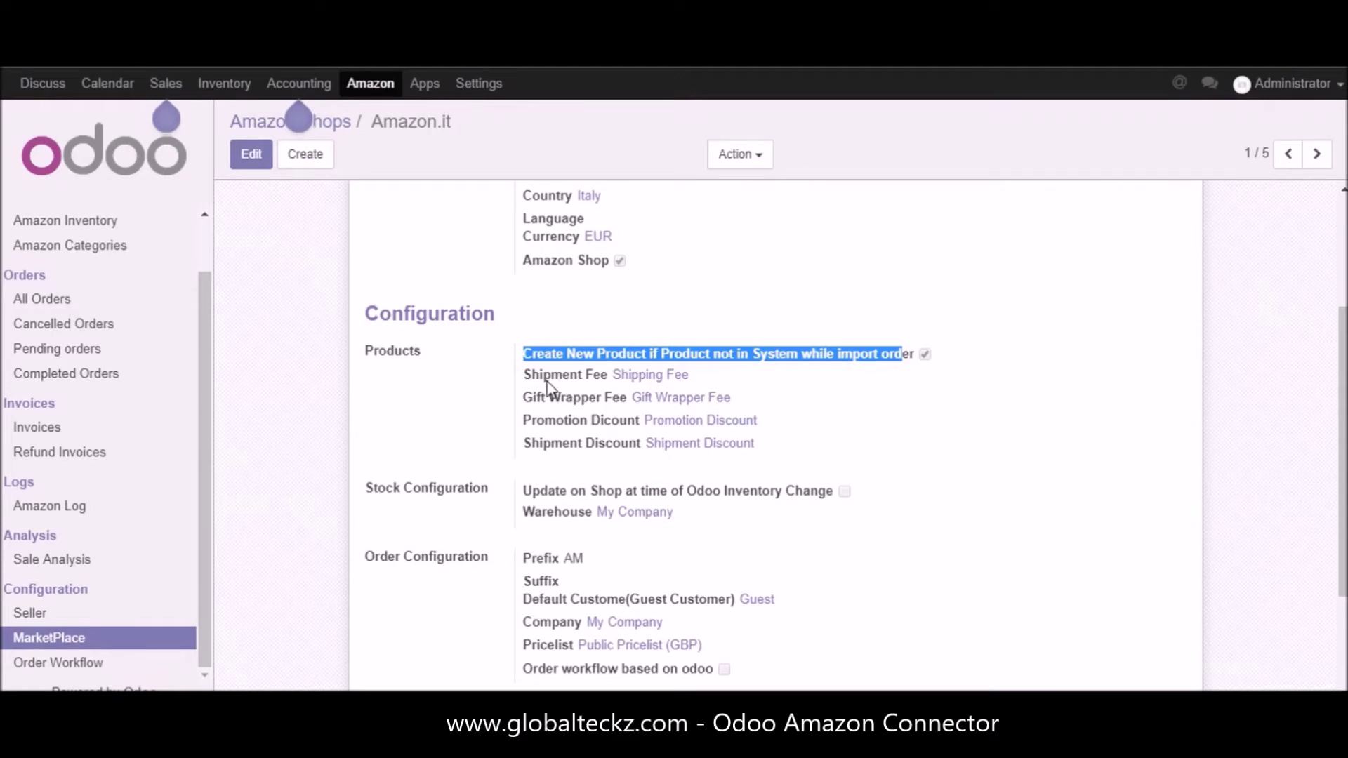
- Put the Amazon.it shop into edit mode and review its shipment fee, gift wrapper fee, promotion discount and shipment discount settings
left_click(245, 169)
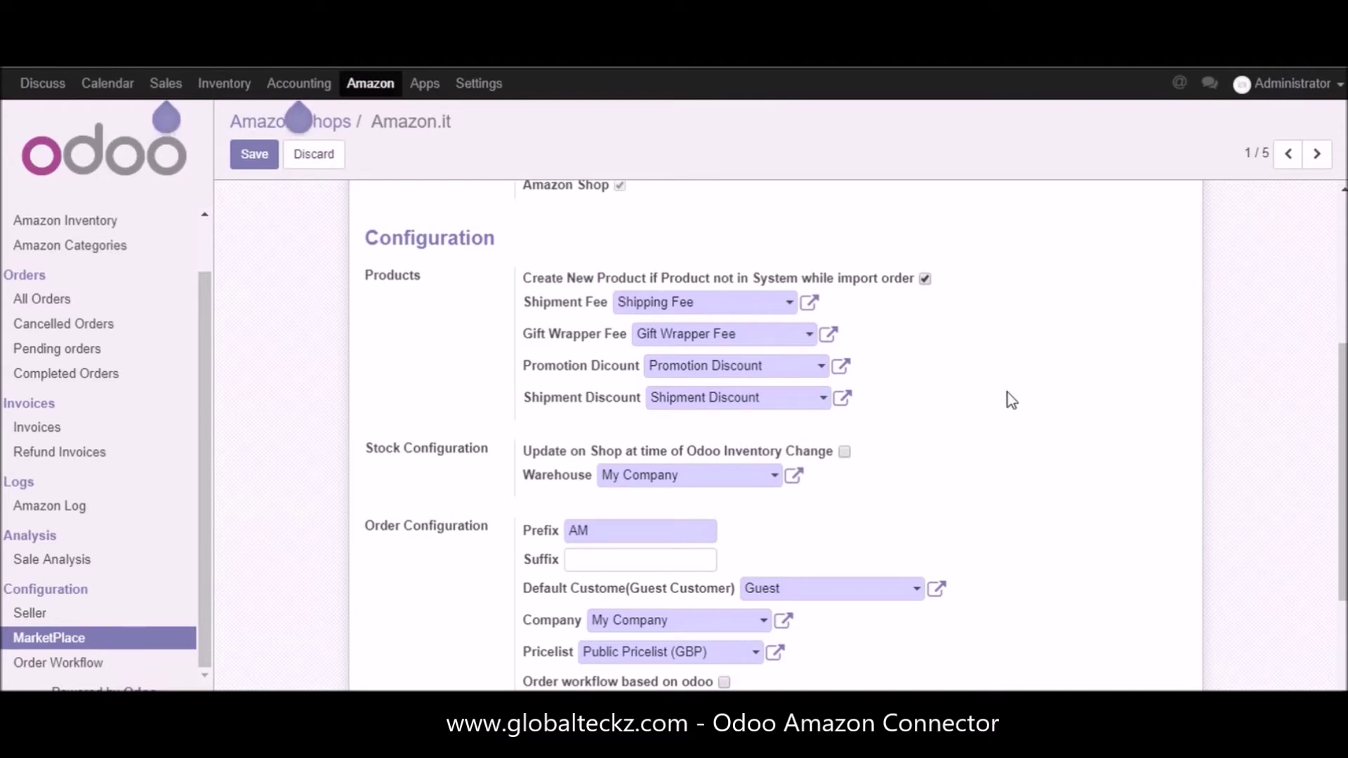
left_click_drag(519, 302, 605, 310)
left_click_drag(520, 341, 632, 336)
left_click_drag(527, 369, 640, 369)
left_click(529, 405)
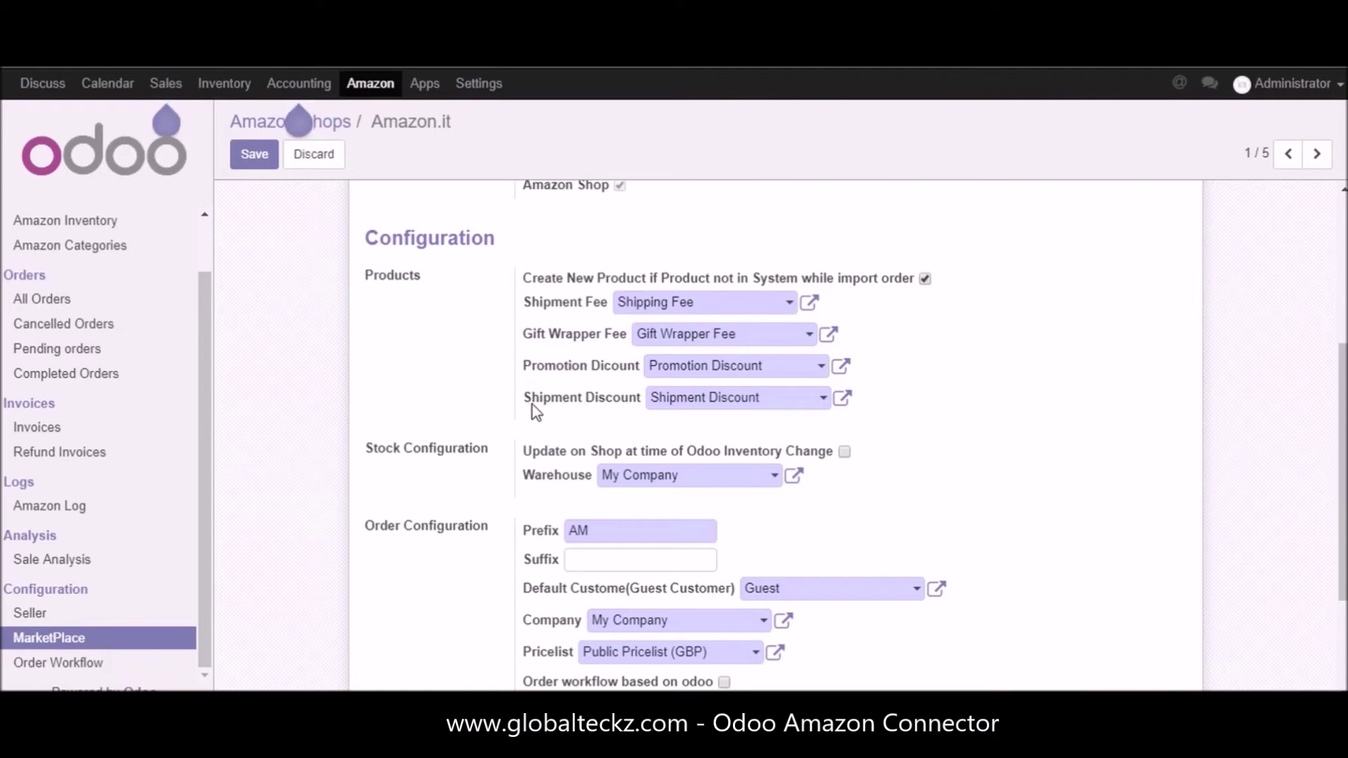
left_click_drag(529, 405, 630, 405)
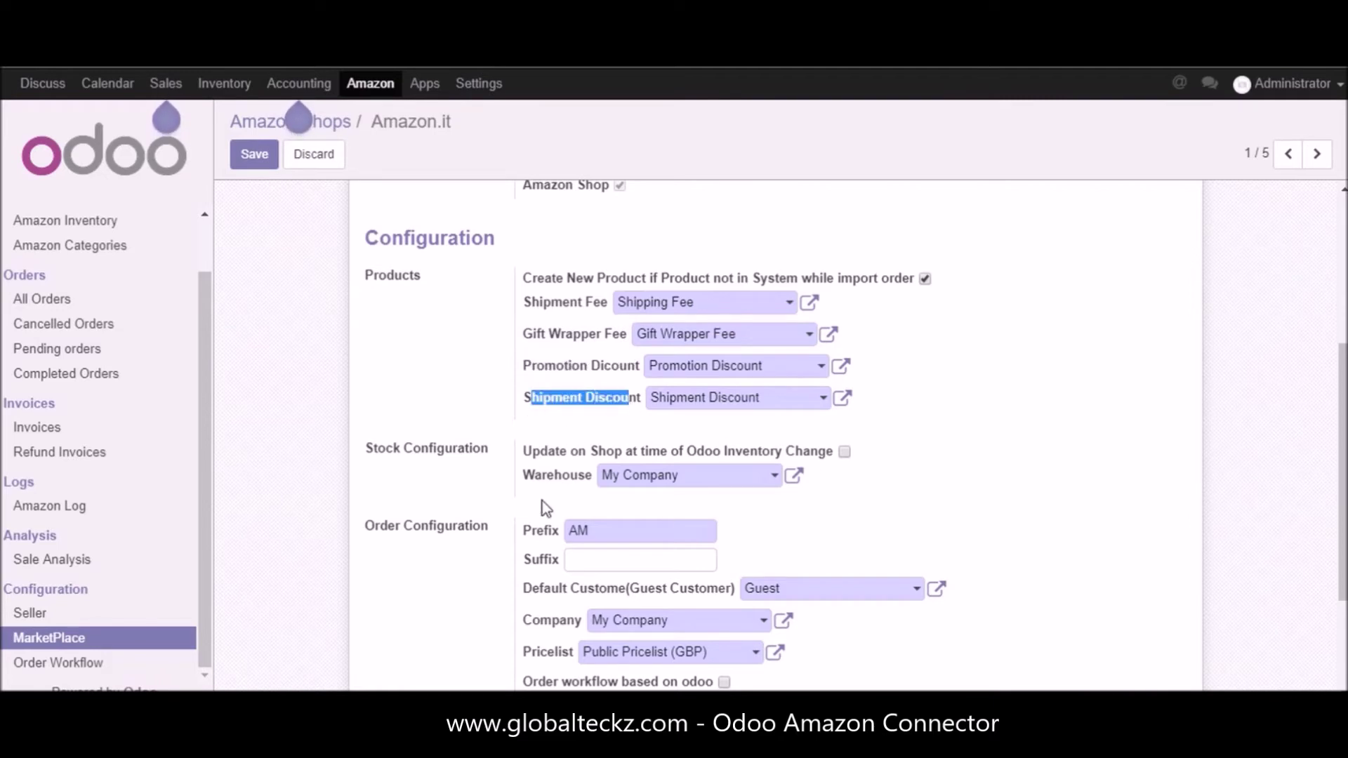
- Review the stock configuration of Amazon.it, including the inventory-change update option and the available warehouses
left_click_drag(371, 353, 512, 352)
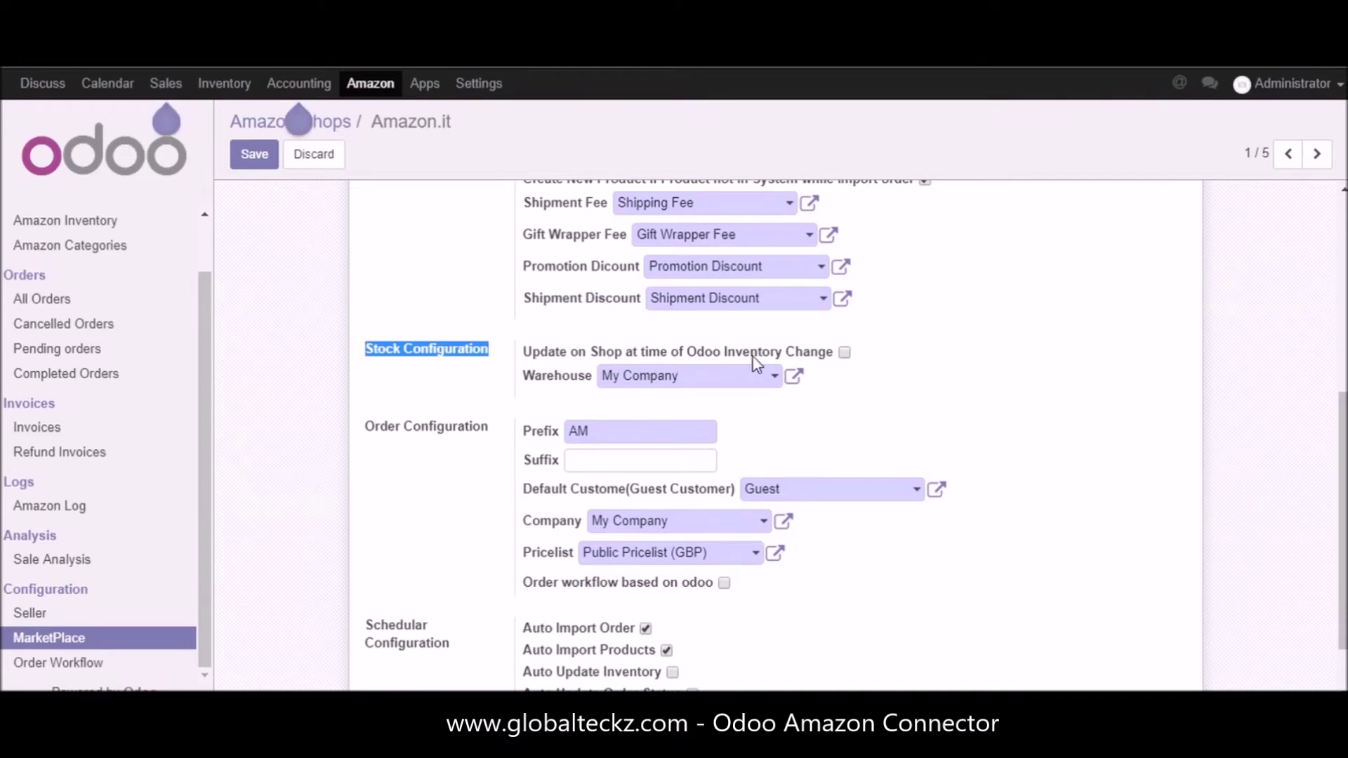
left_click_drag(523, 355, 843, 361)
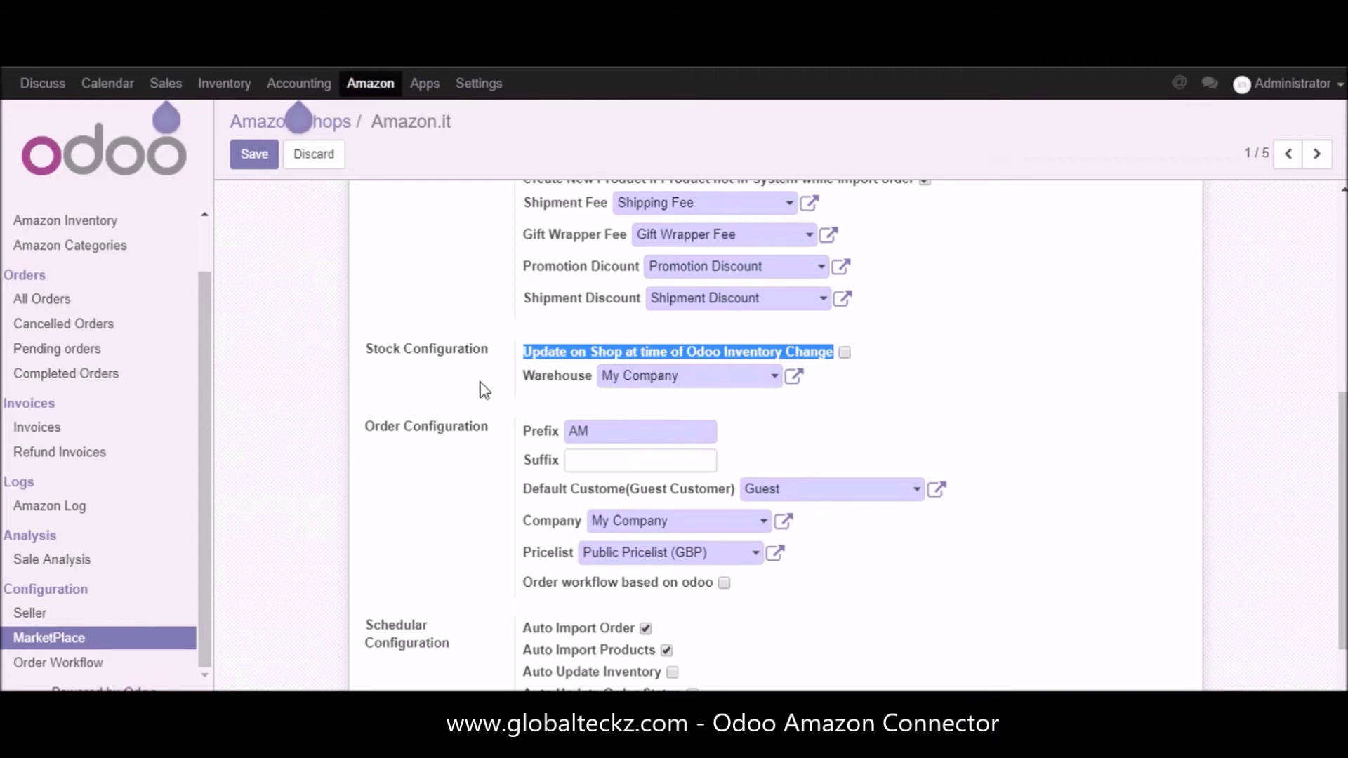
left_click_drag(522, 377, 588, 380)
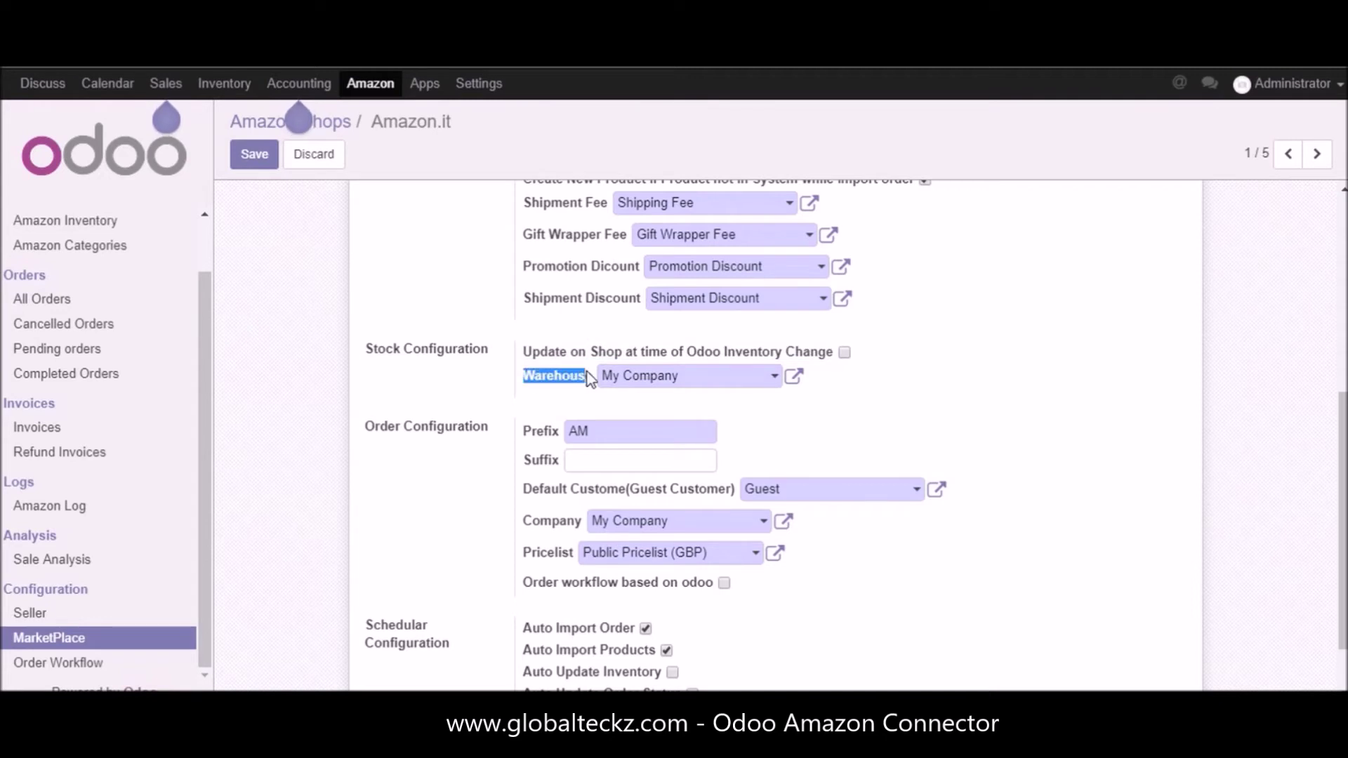
left_click(775, 379)
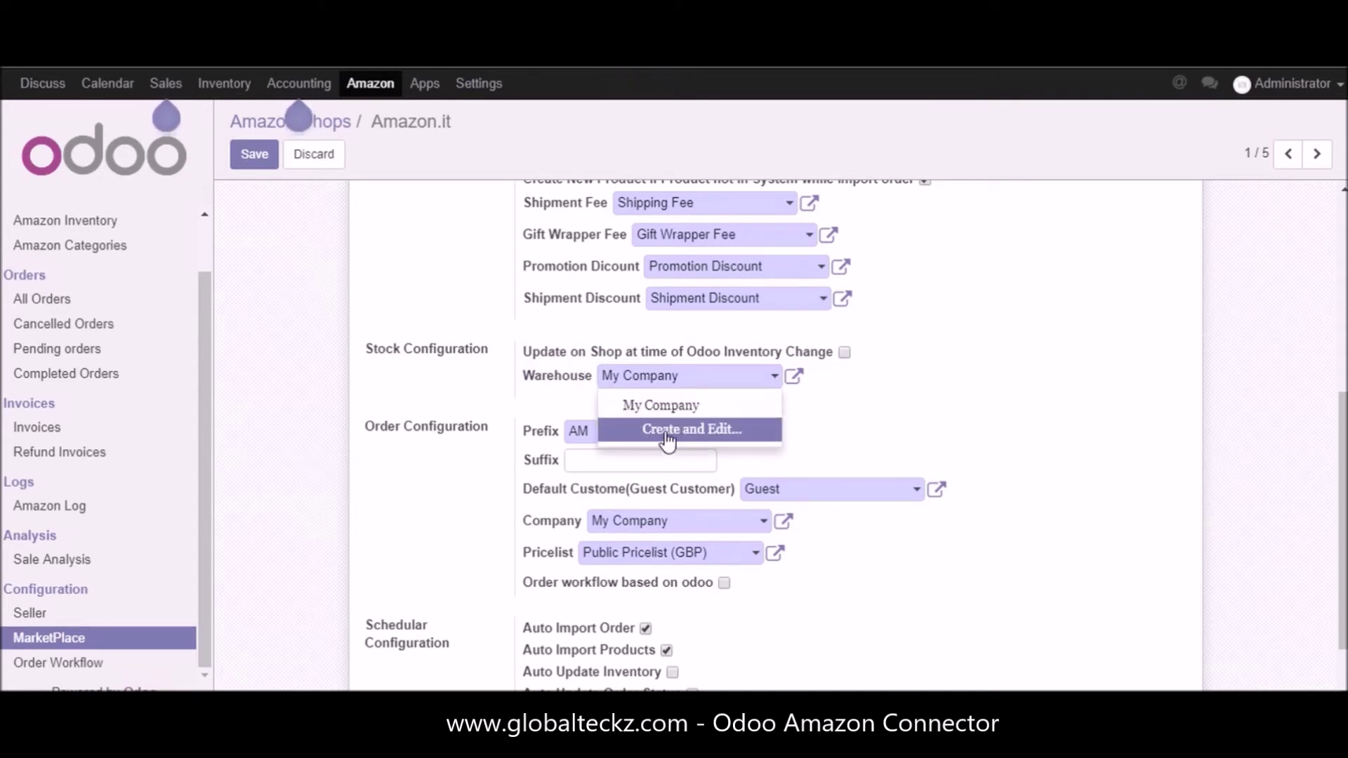
left_click(356, 410)
- Review the Amazon.it order configuration: prefix, suffix, default guest customer, company and pricelist
left_click_drag(361, 424, 513, 430)
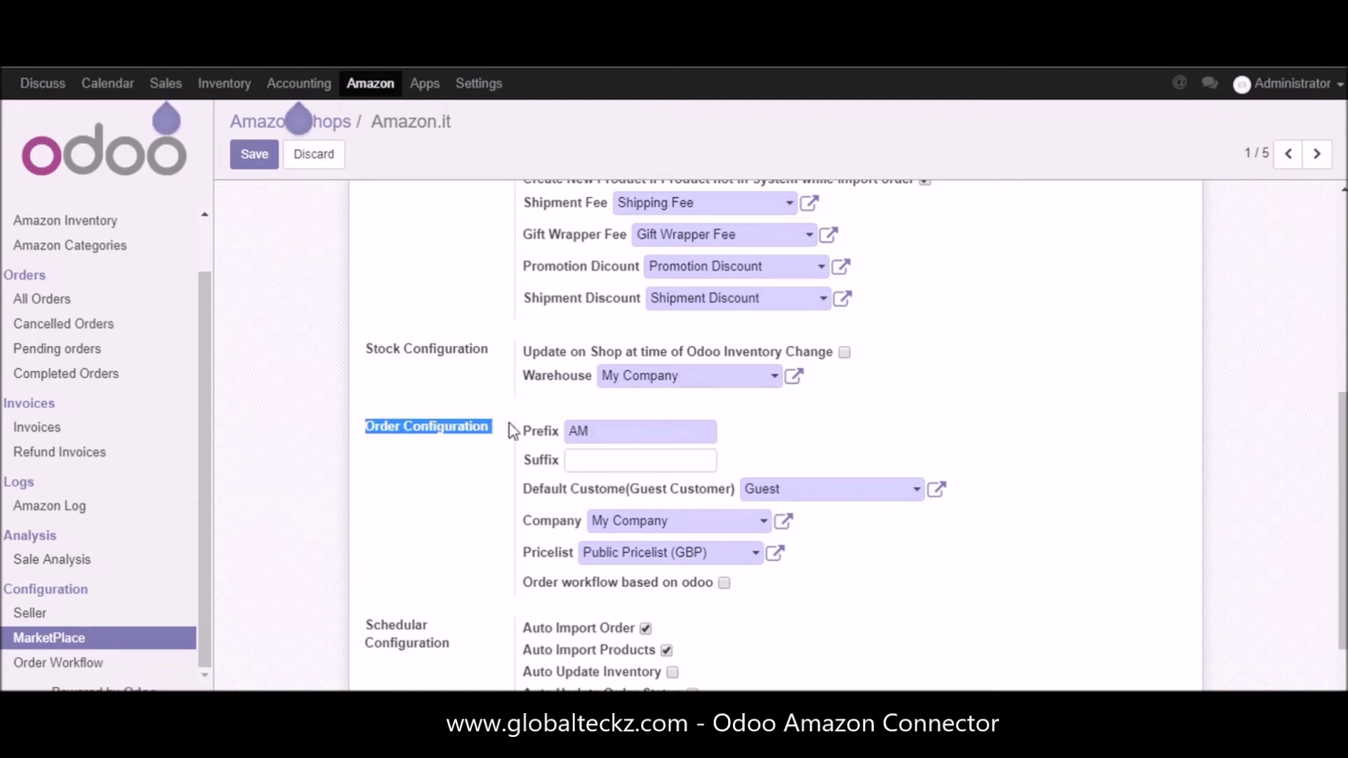
left_click(545, 435)
double_click(545, 434)
double_click(550, 461)
left_click_drag(525, 495, 728, 495)
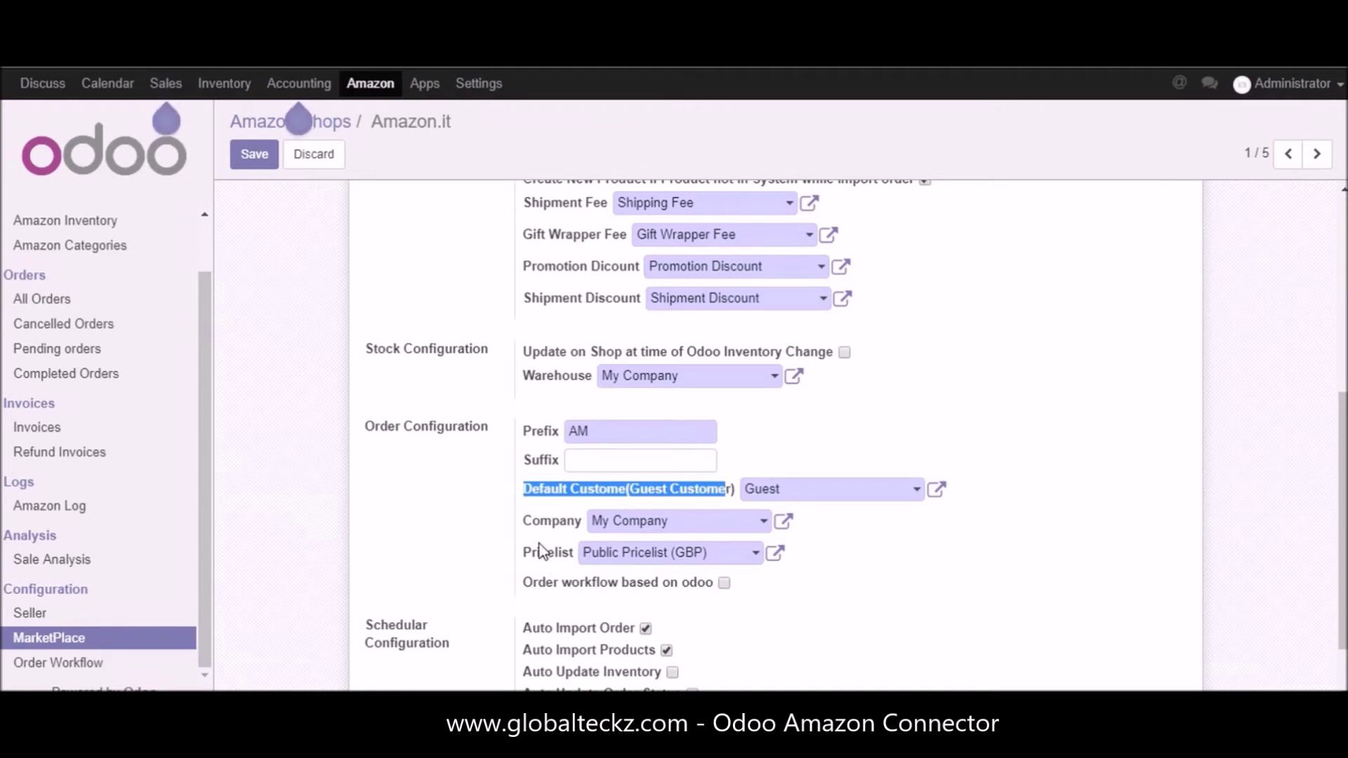
scroll(547, 558, "down", 1)
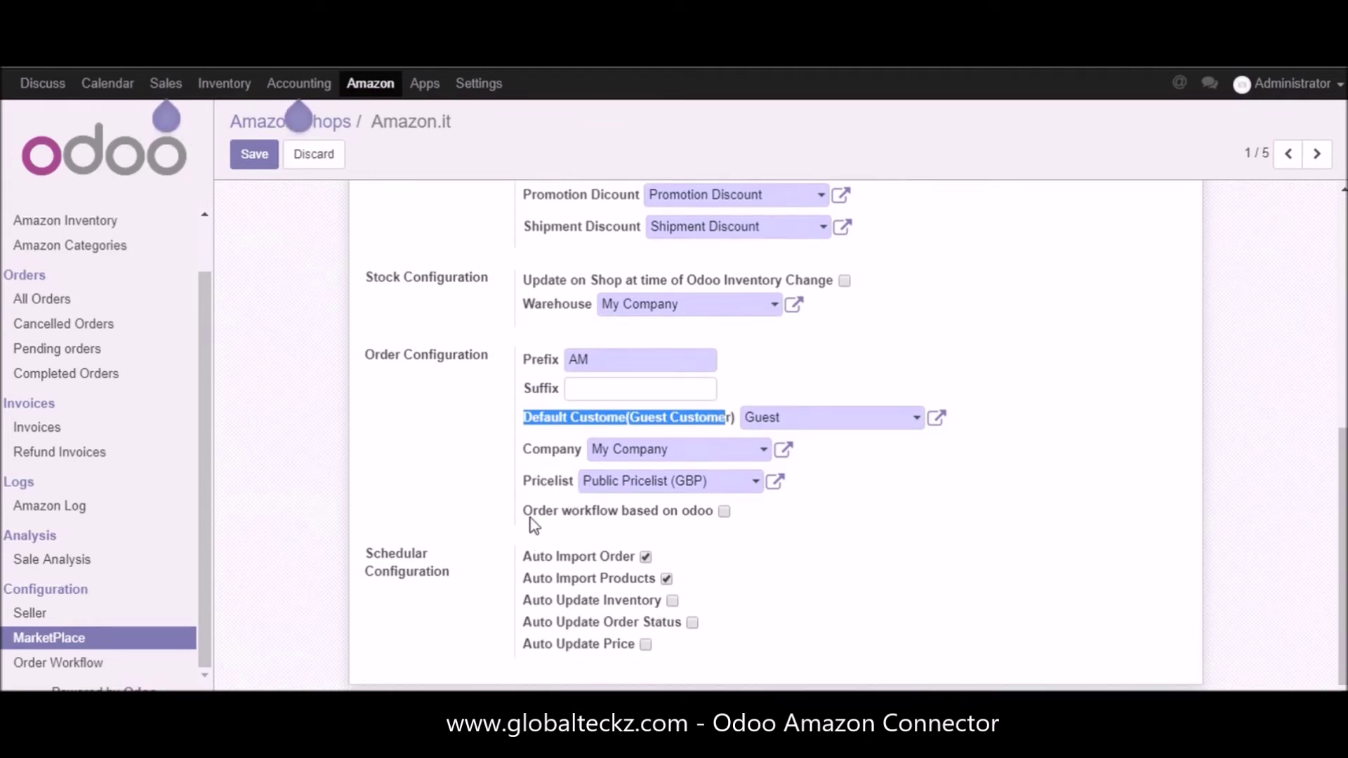
left_click(548, 483)
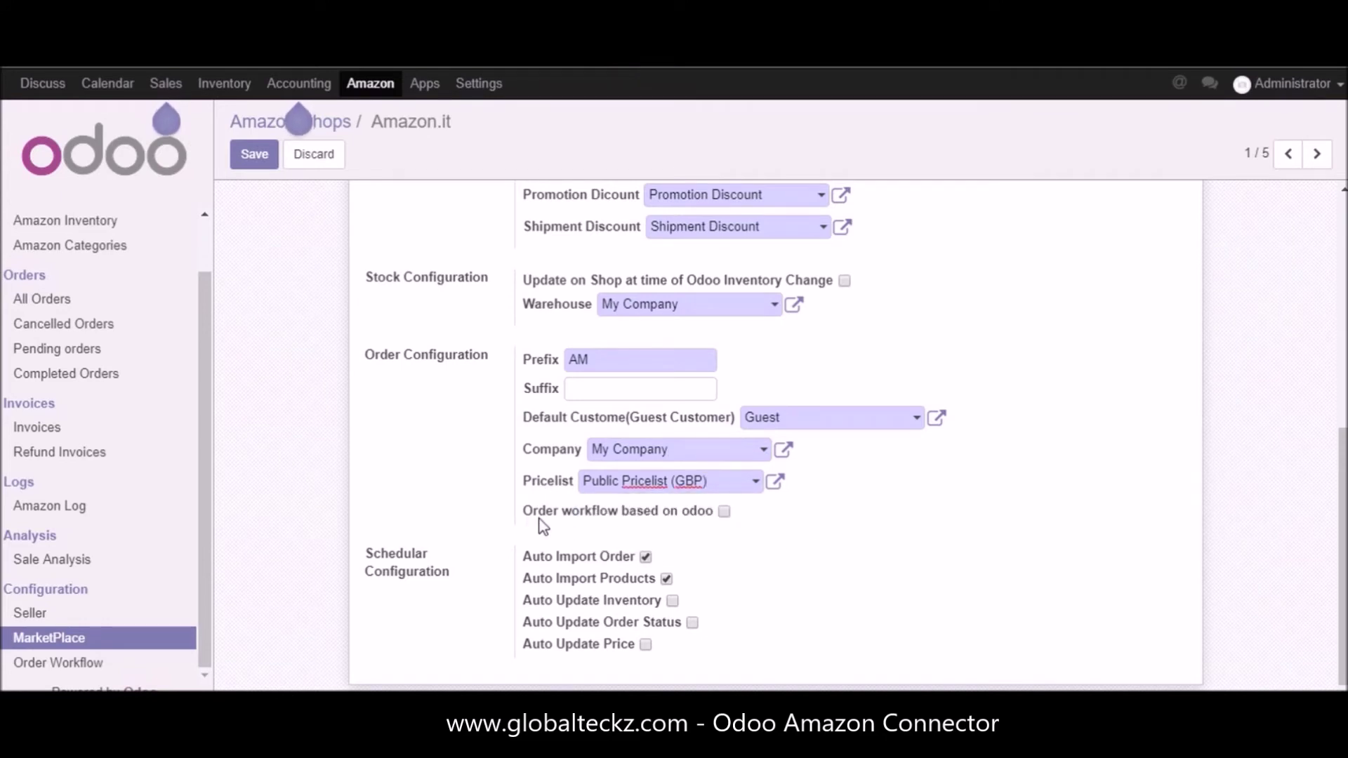
- Enable the Odoo-based order workflow option for Amazon.it, check the selectable order workflows, and disable the option again
left_click(724, 512)
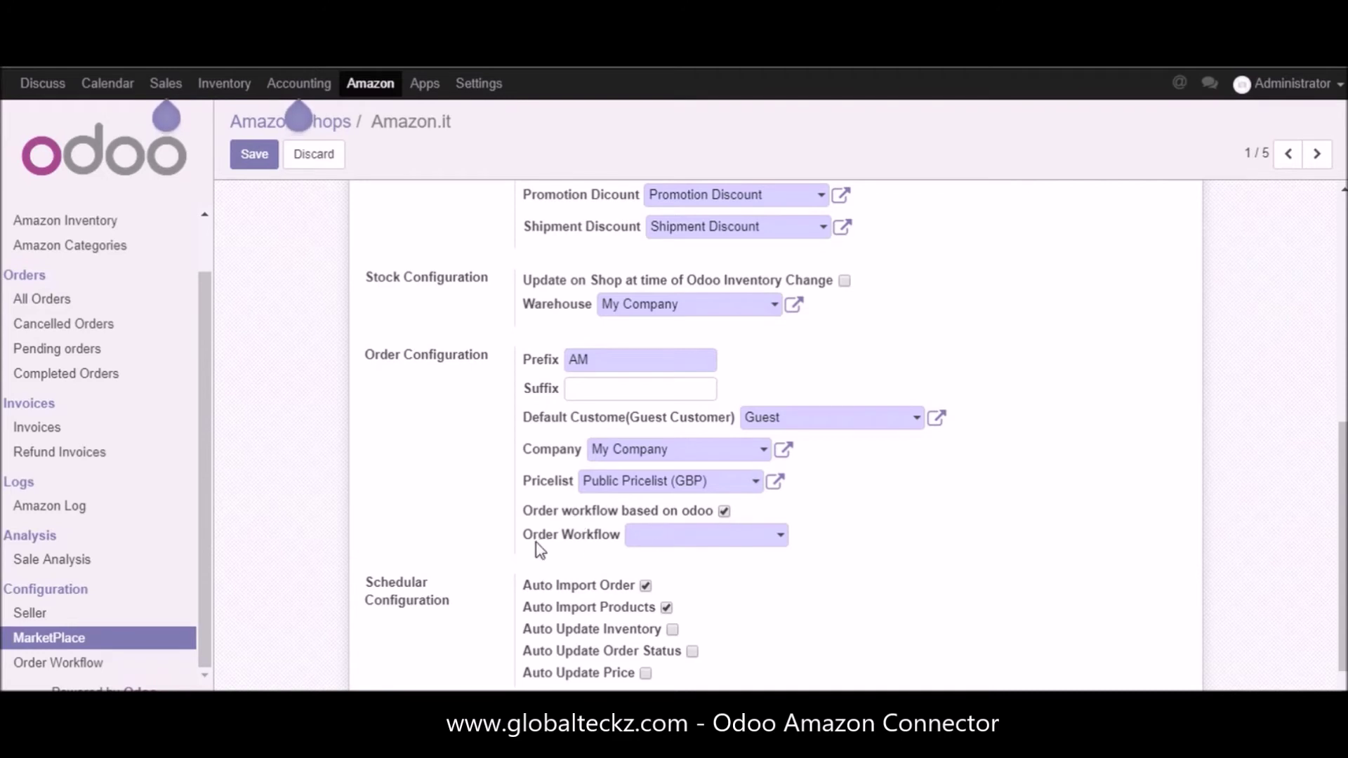
left_click(784, 539)
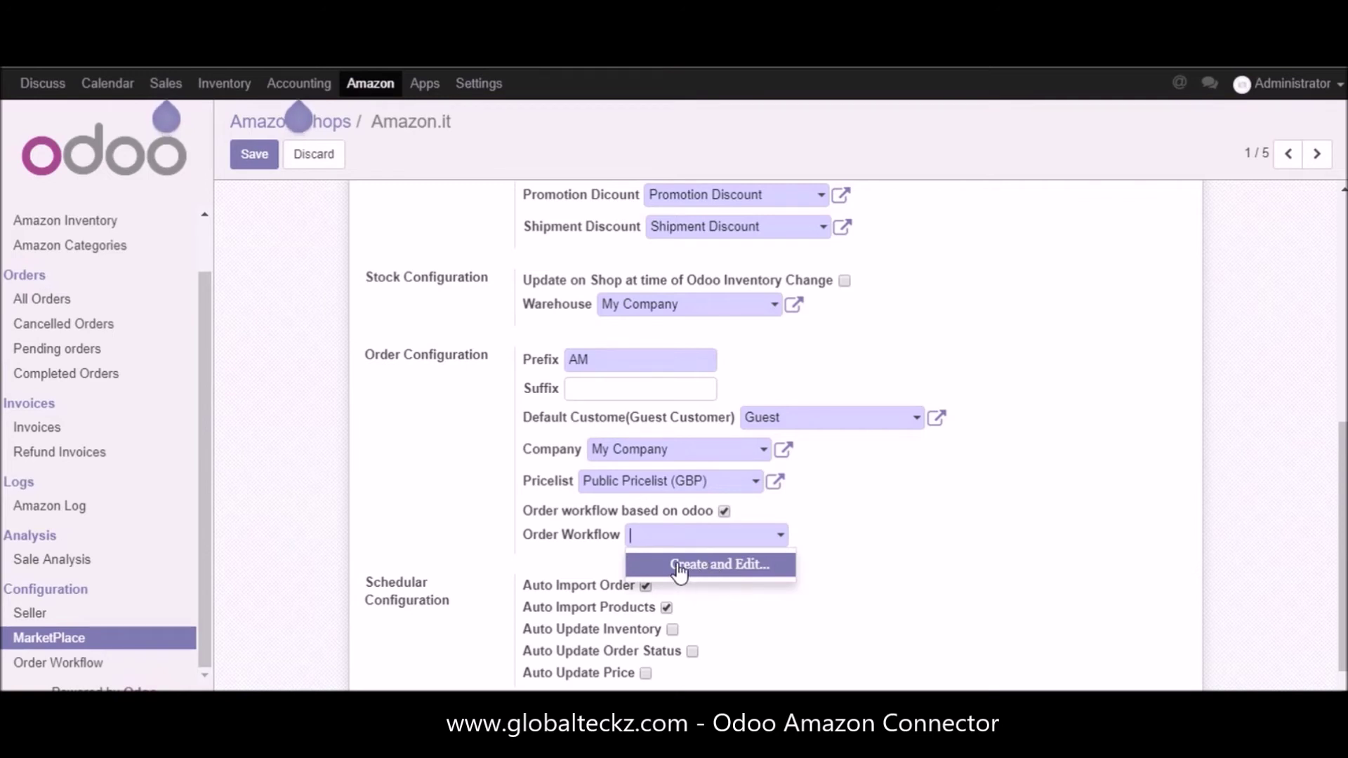
key("Escape")
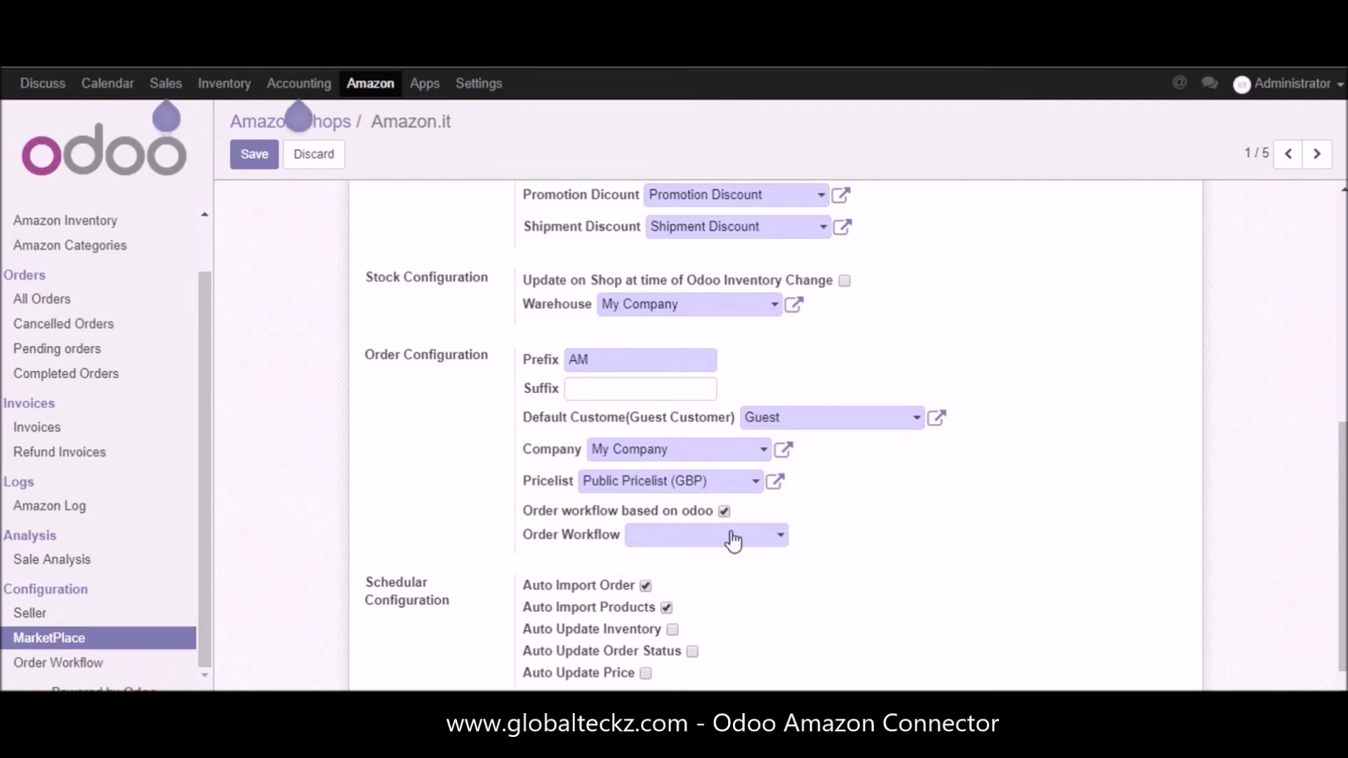
left_click(724, 511)
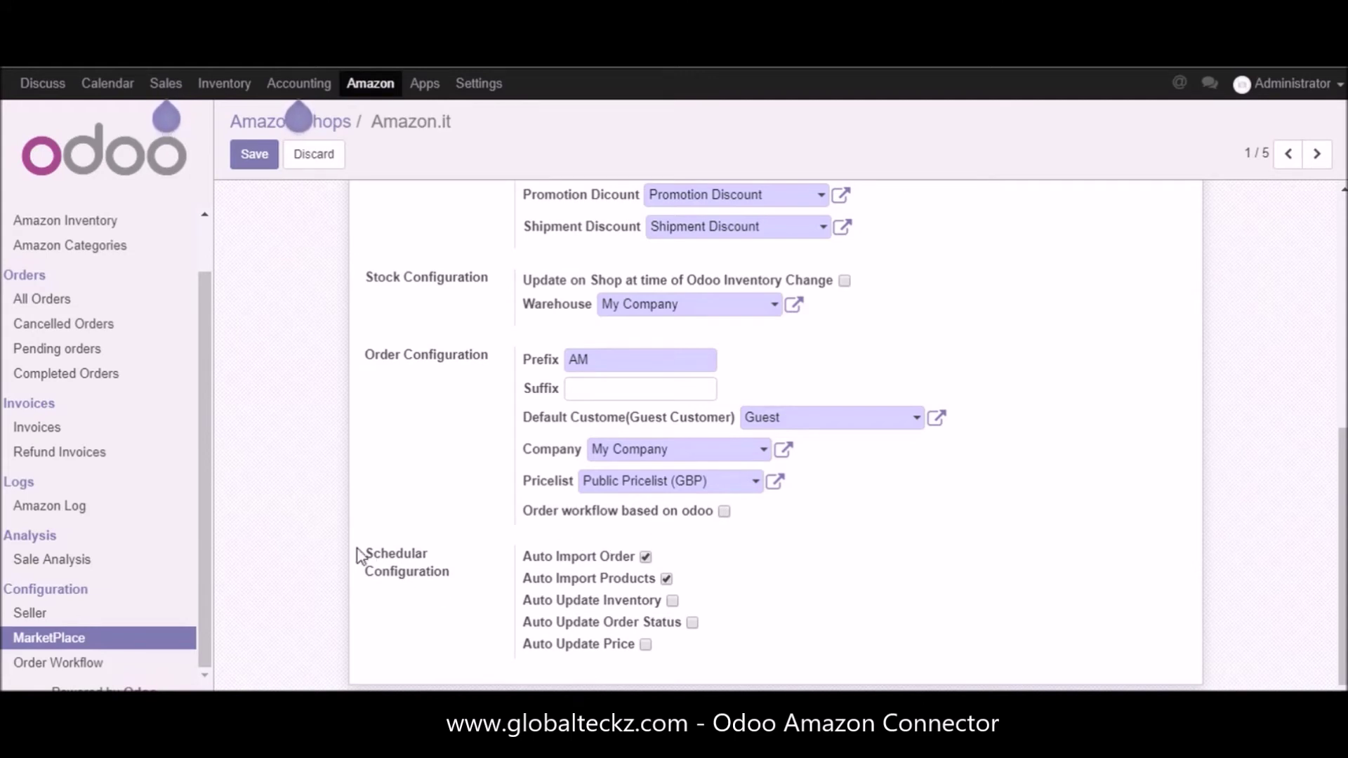
- Review the scheduler configuration of Amazon.it and try its auto-update options for inventory, order status and price
left_click_drag(365, 555, 461, 584)
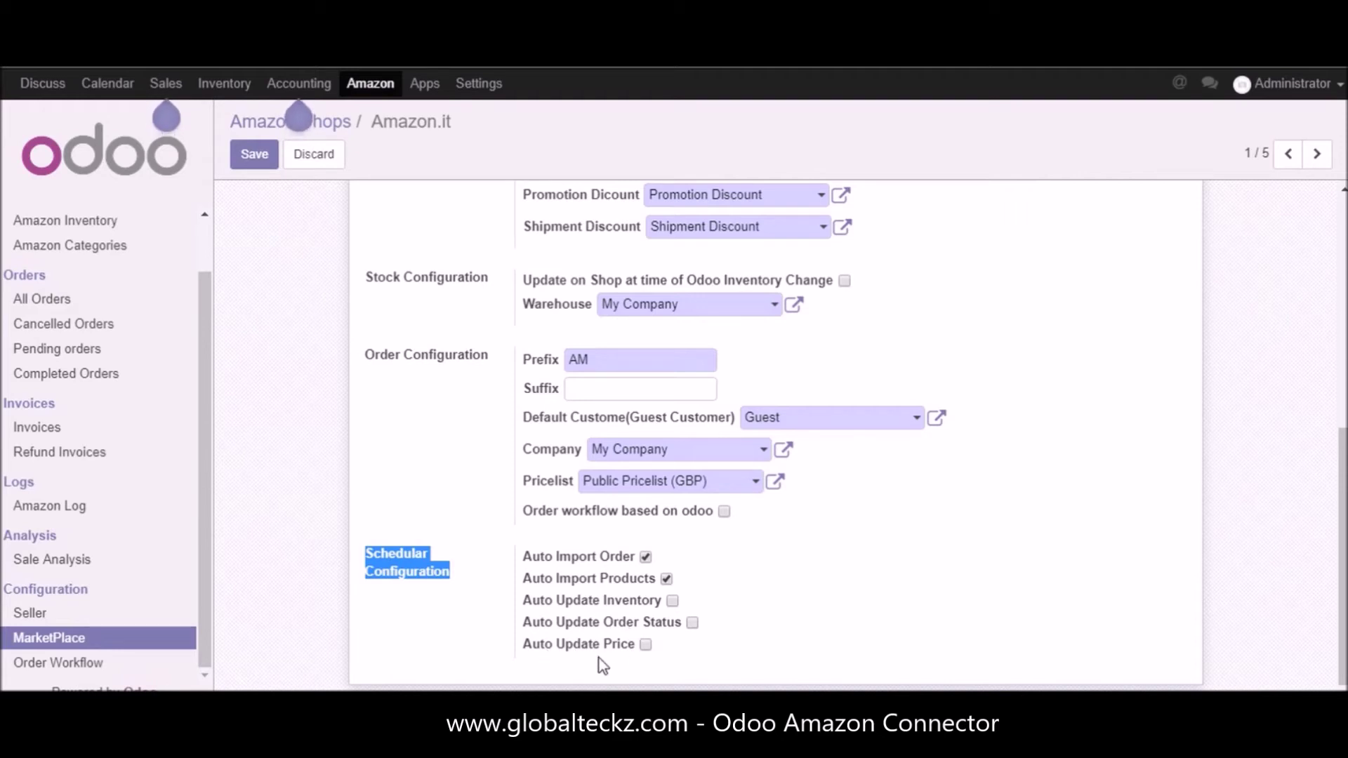
left_click(673, 599)
left_click(692, 622)
left_click(645, 645)
left_click(673, 601)
left_click(645, 644)
- Open the Order Workflow configuration, discarding the Amazon.it changes, and start a new workflow record
left_click(40, 666)
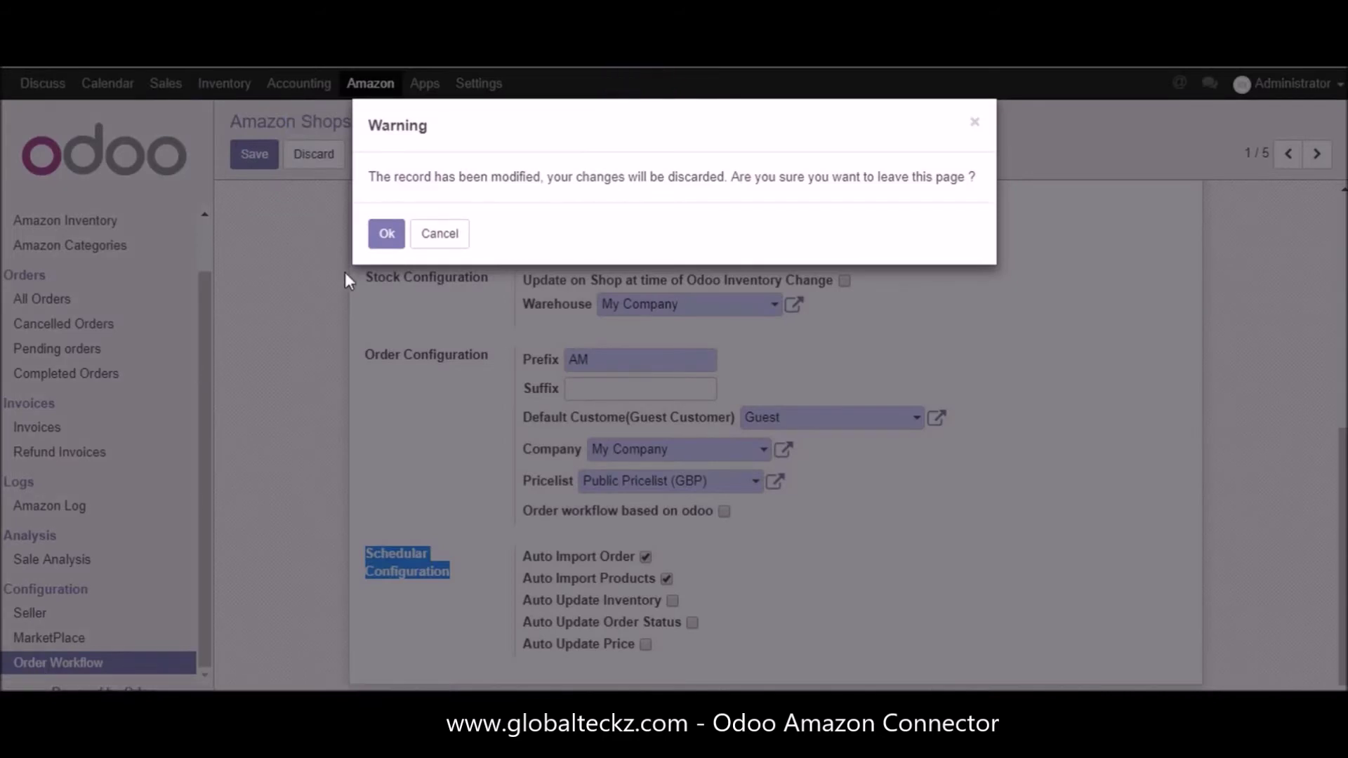
left_click(384, 234)
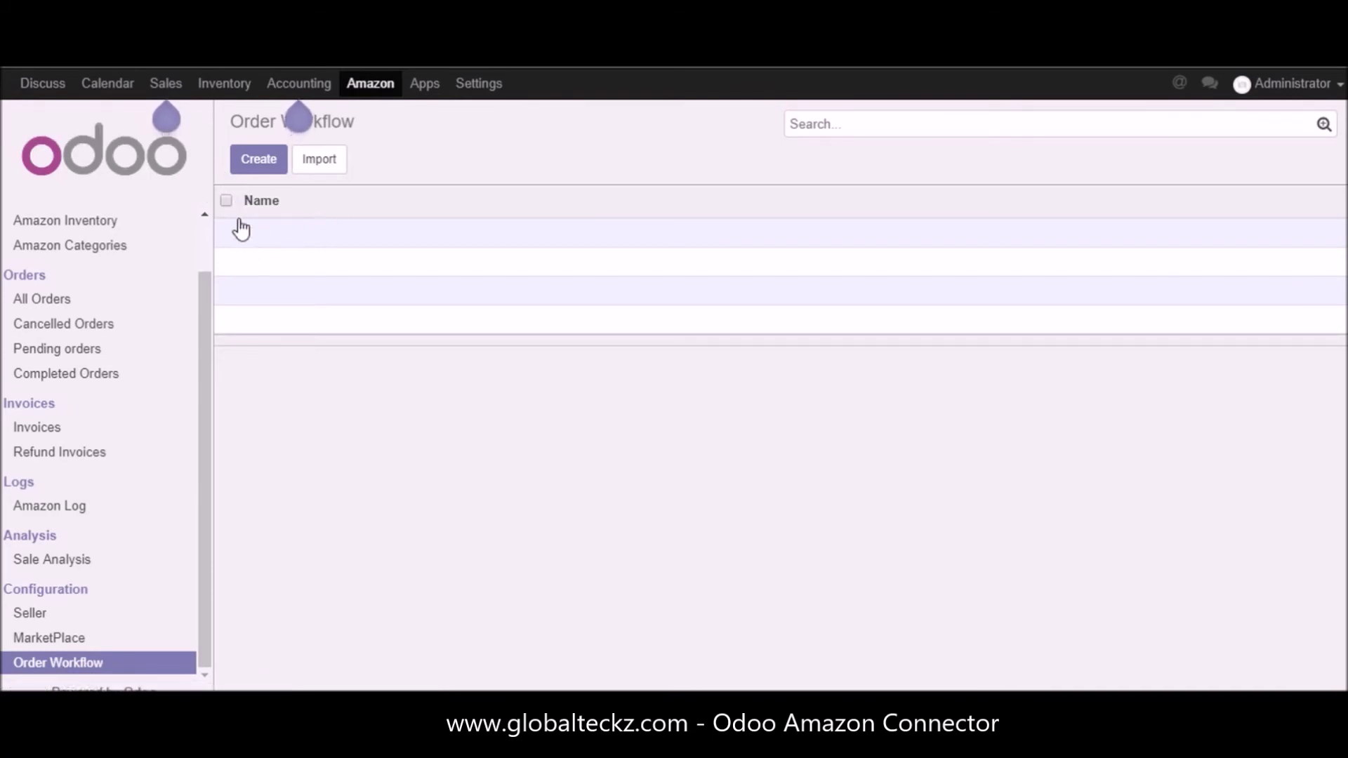
left_click(254, 162)
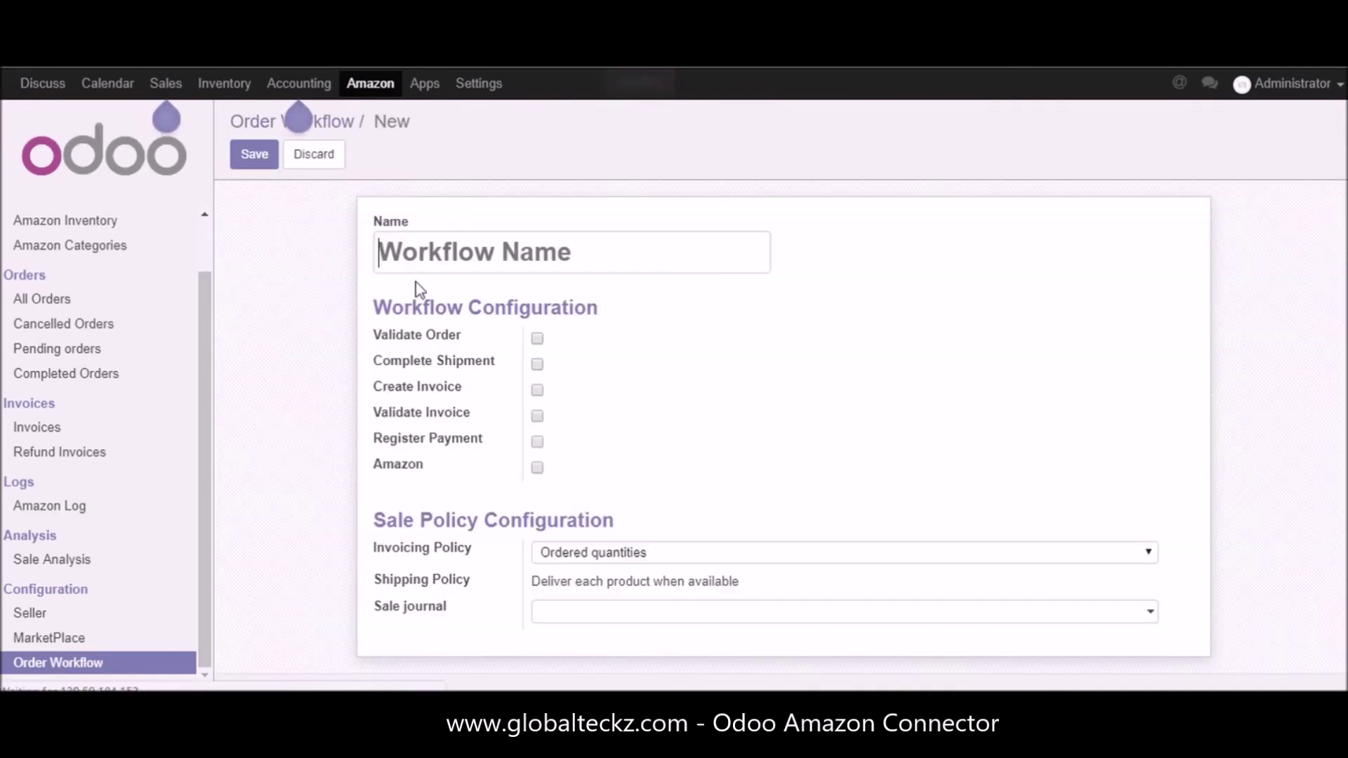
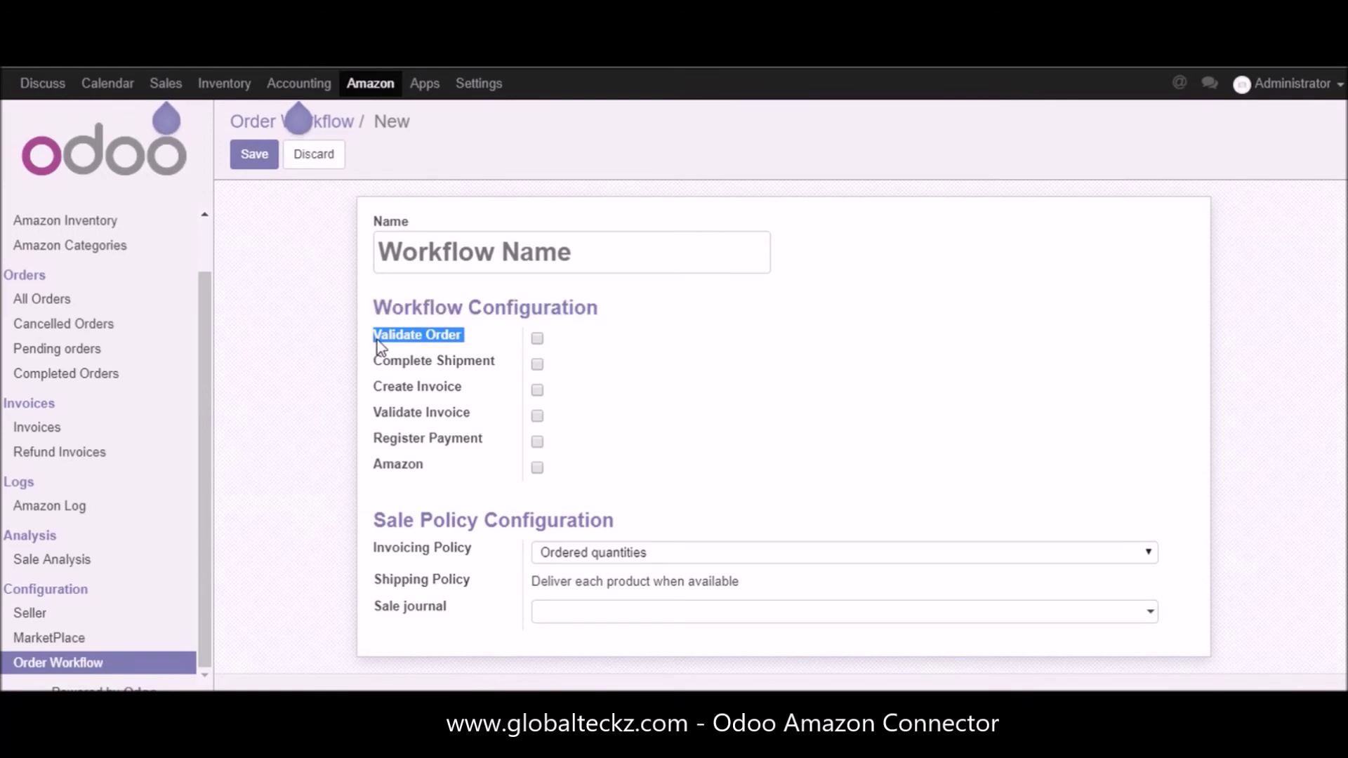
- Try the new workflow's order validation, shipment, invoice and payment options, clear them again, and review the Amazon option
left_click_drag(376, 345, 466, 338)
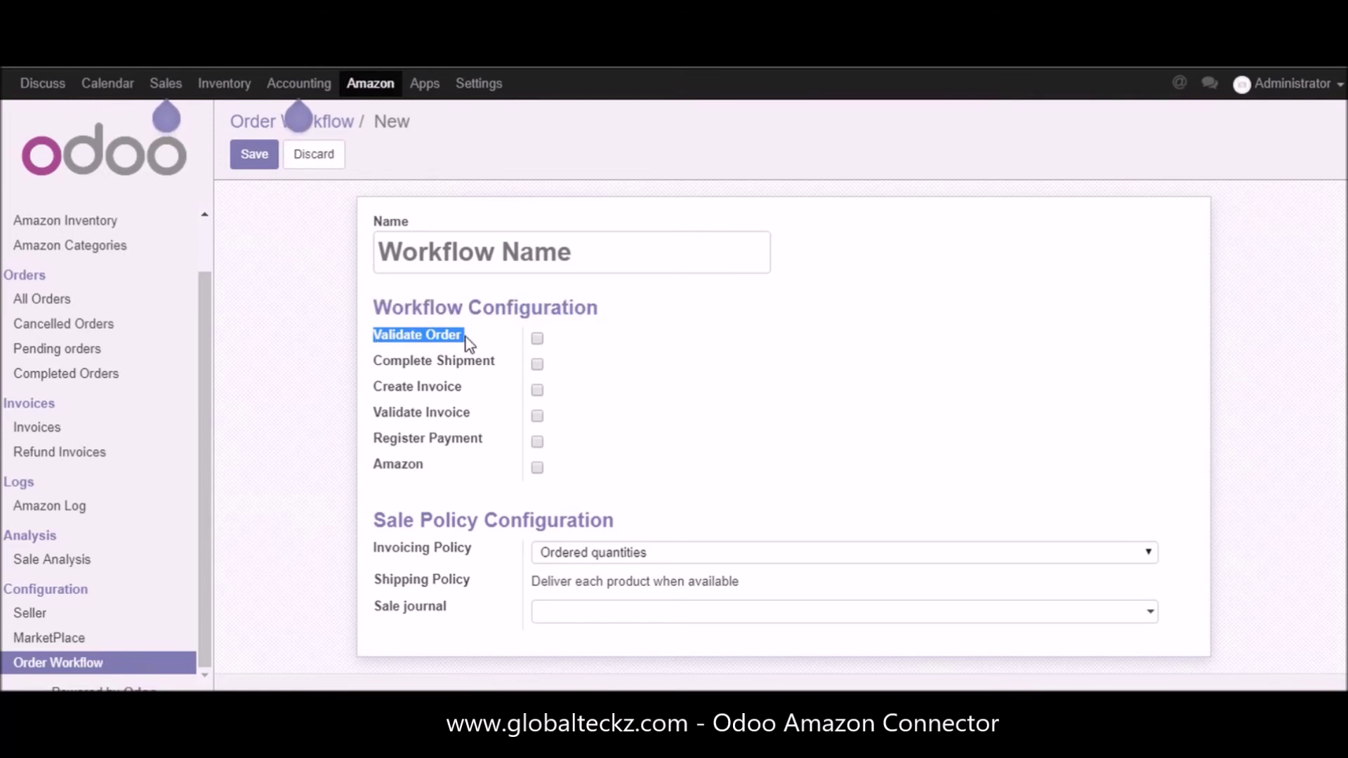
left_click(378, 369)
left_click(537, 338)
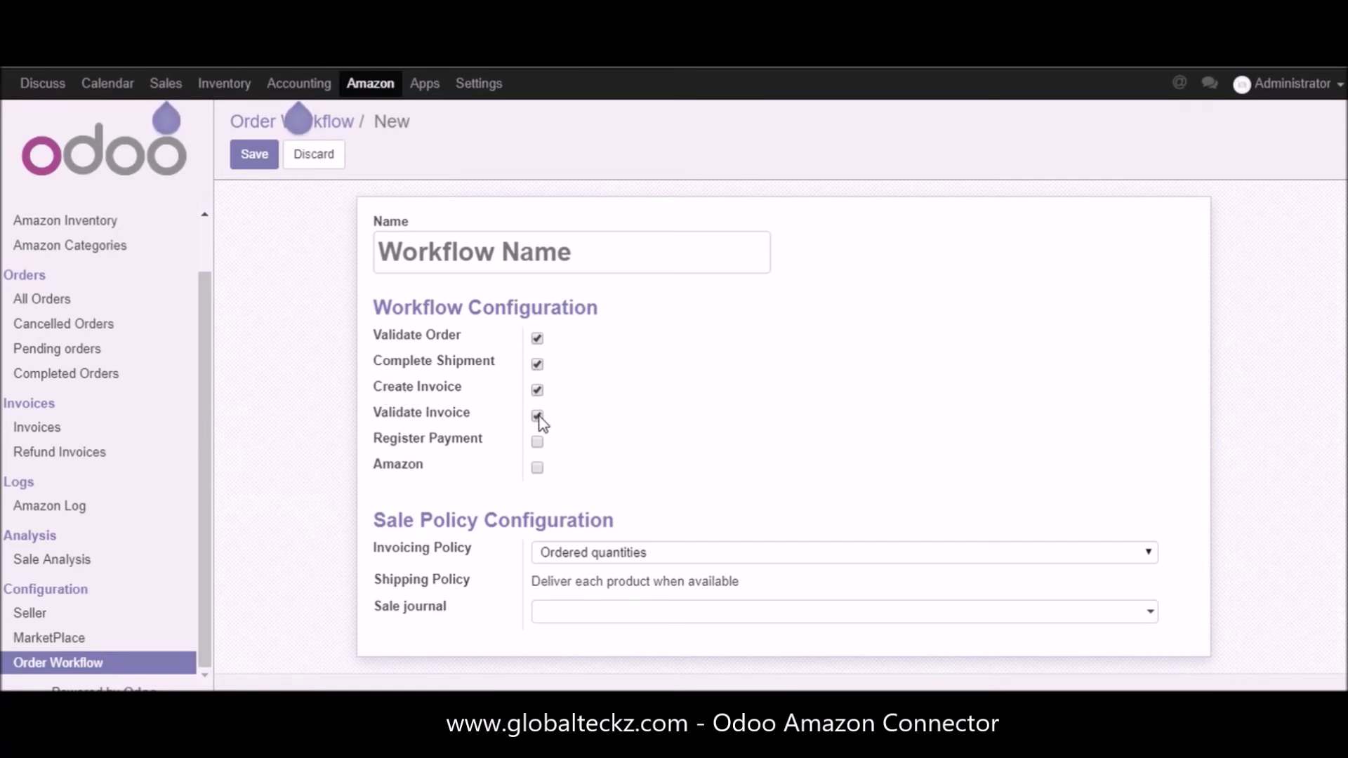
left_click(537, 364)
left_click(537, 338)
left_click(538, 442)
left_click(538, 442)
left_click(537, 415)
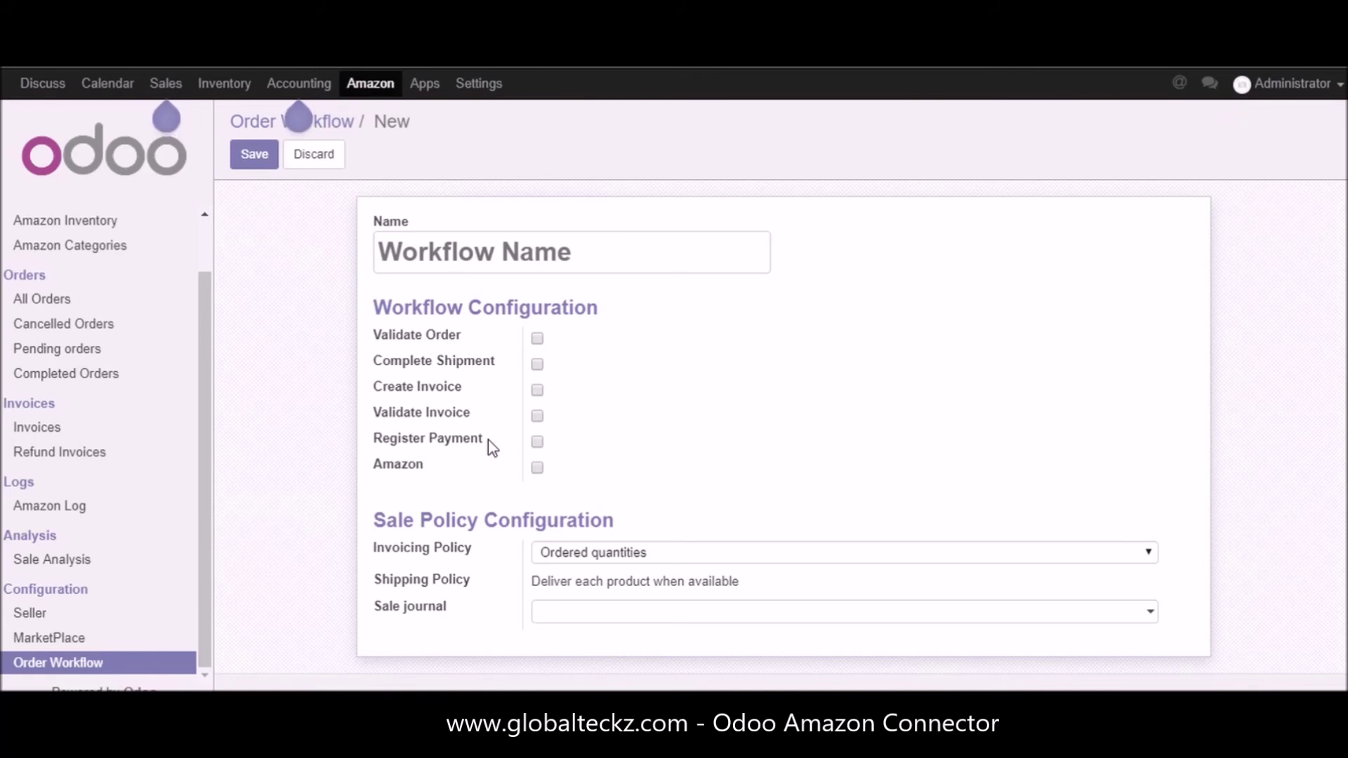
left_click_drag(370, 464, 493, 469)
left_click(567, 477)
- Examine the invoicing policy choices in the sale policy configuration and keep Ordered quantities
left_click_drag(372, 523, 612, 511)
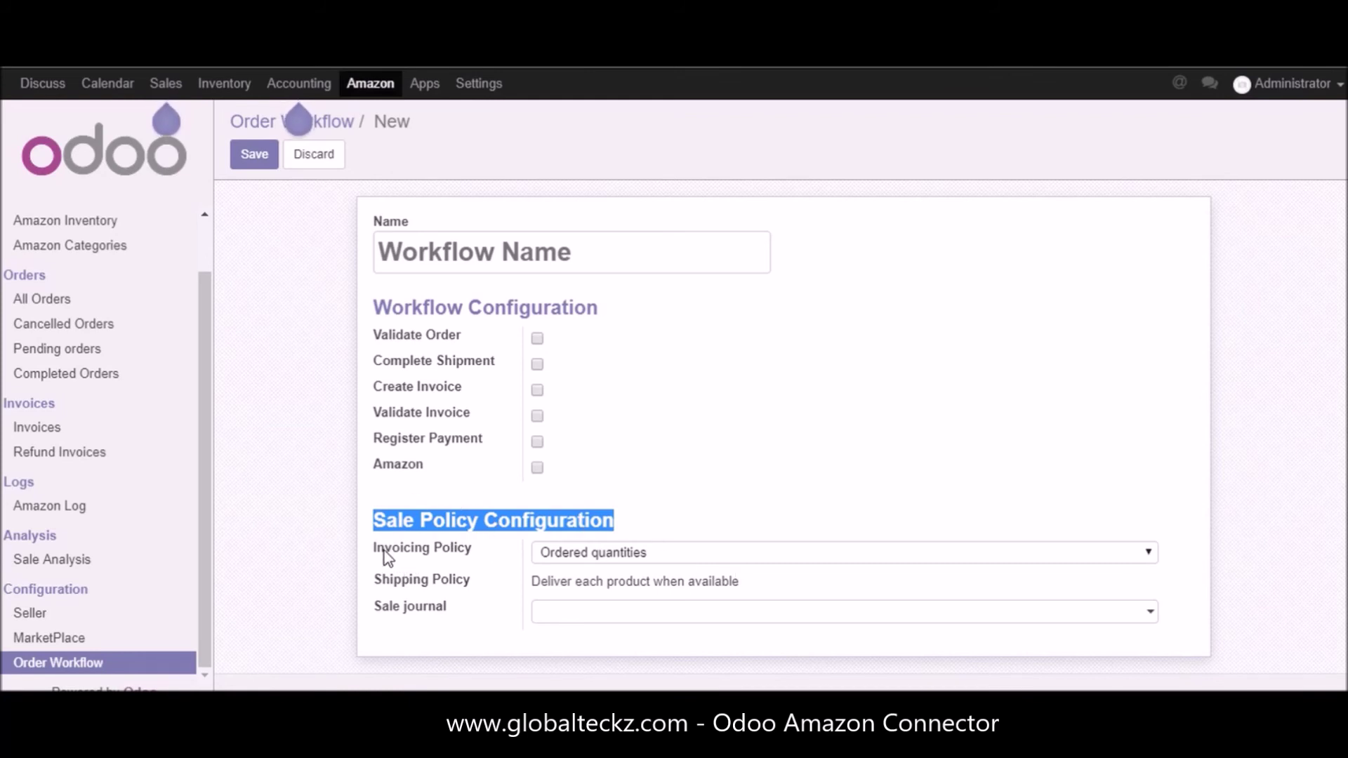
double_click(448, 549)
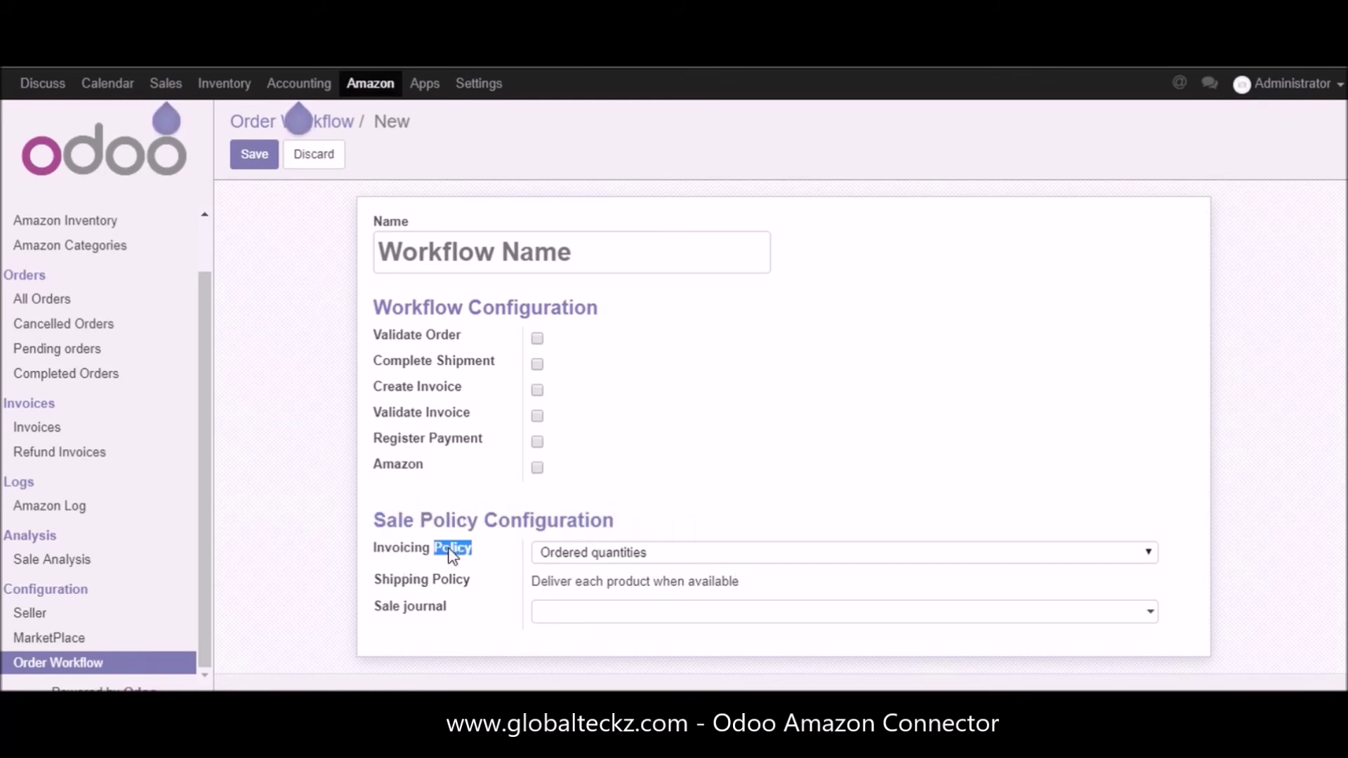
double_click(412, 549)
left_click(1148, 557)
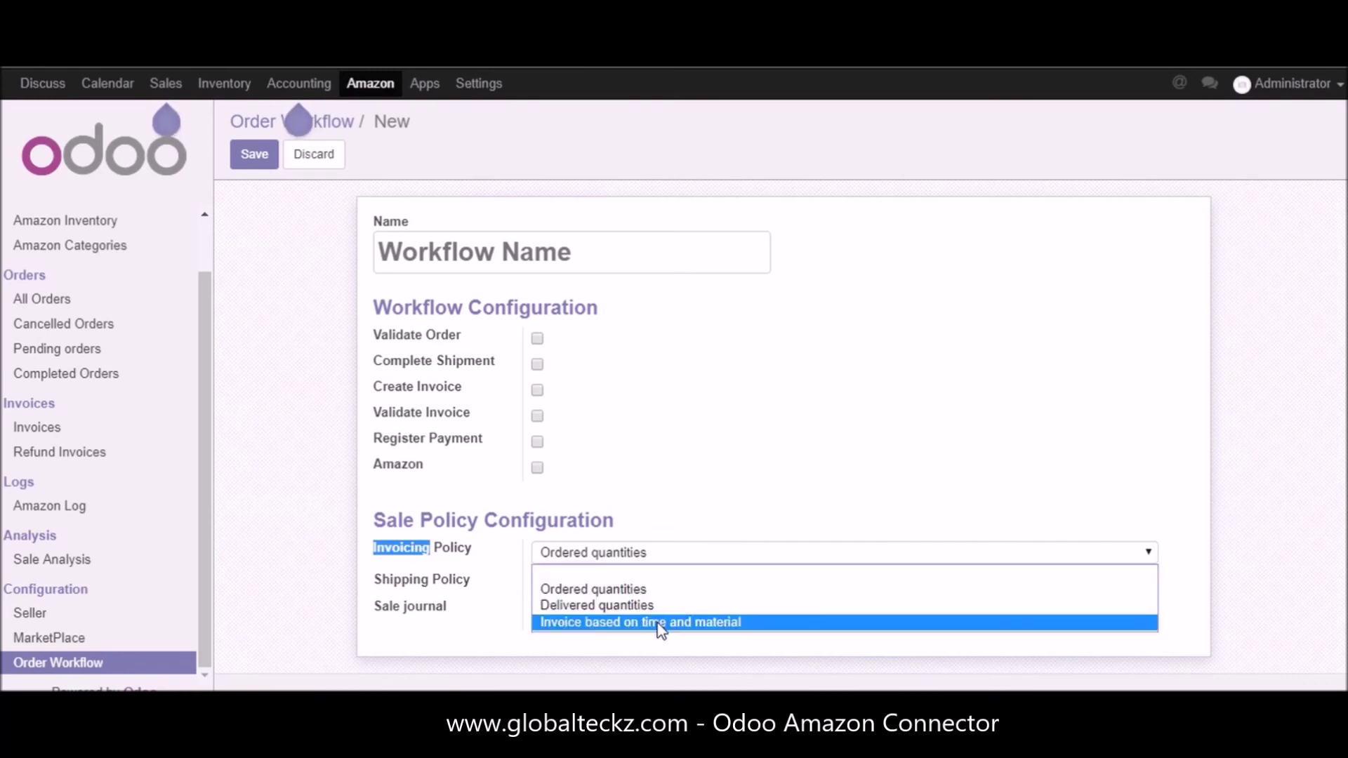
left_click(630, 590)
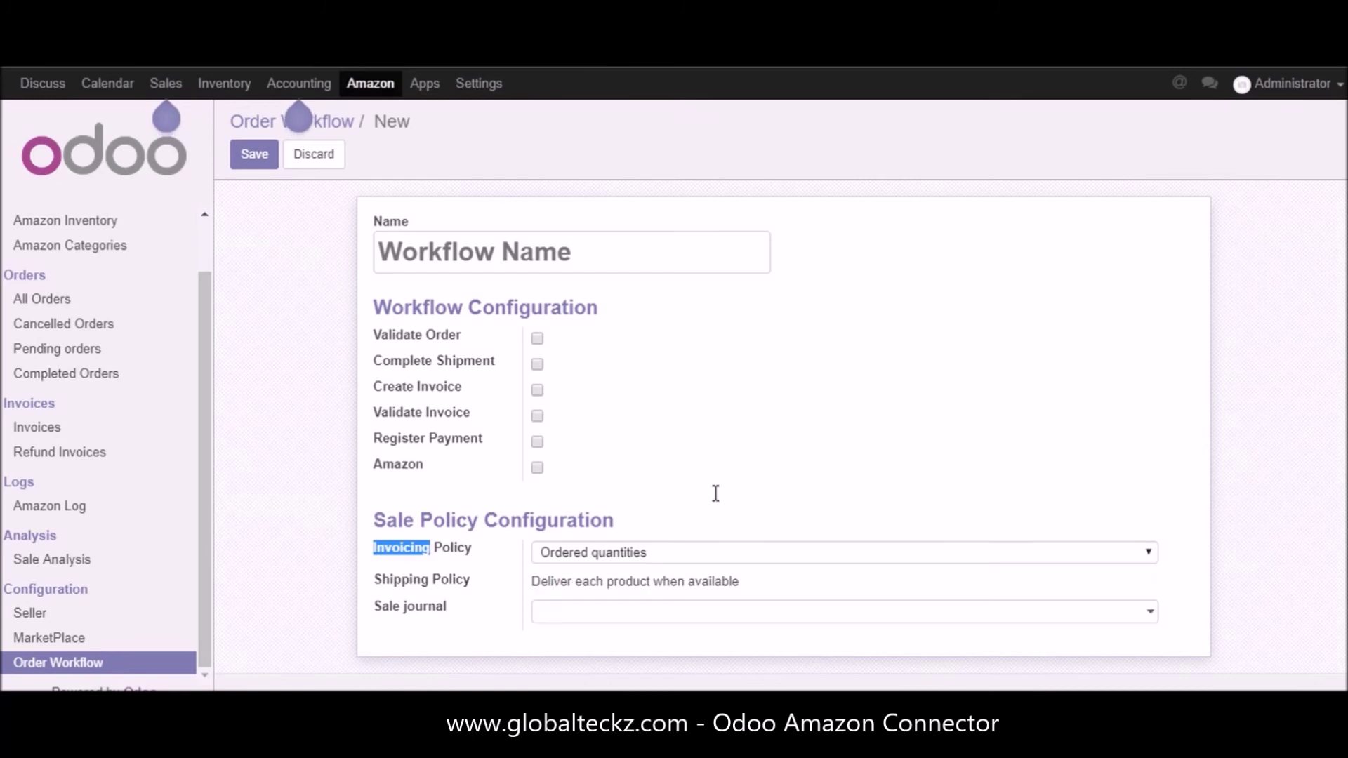
- Examine the new workflow's shipping policy and available sale journals, and discard the unsaved workflow
double_click(391, 583)
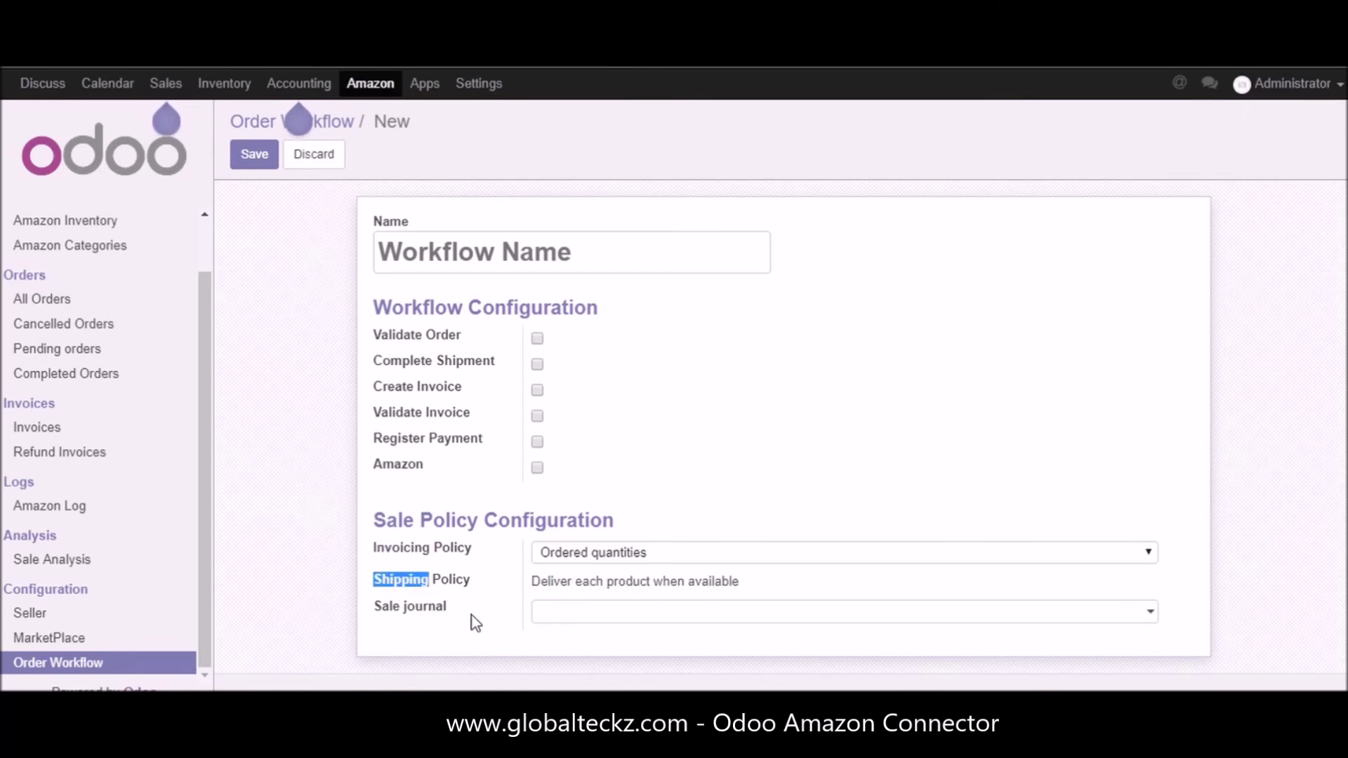
double_click(386, 608)
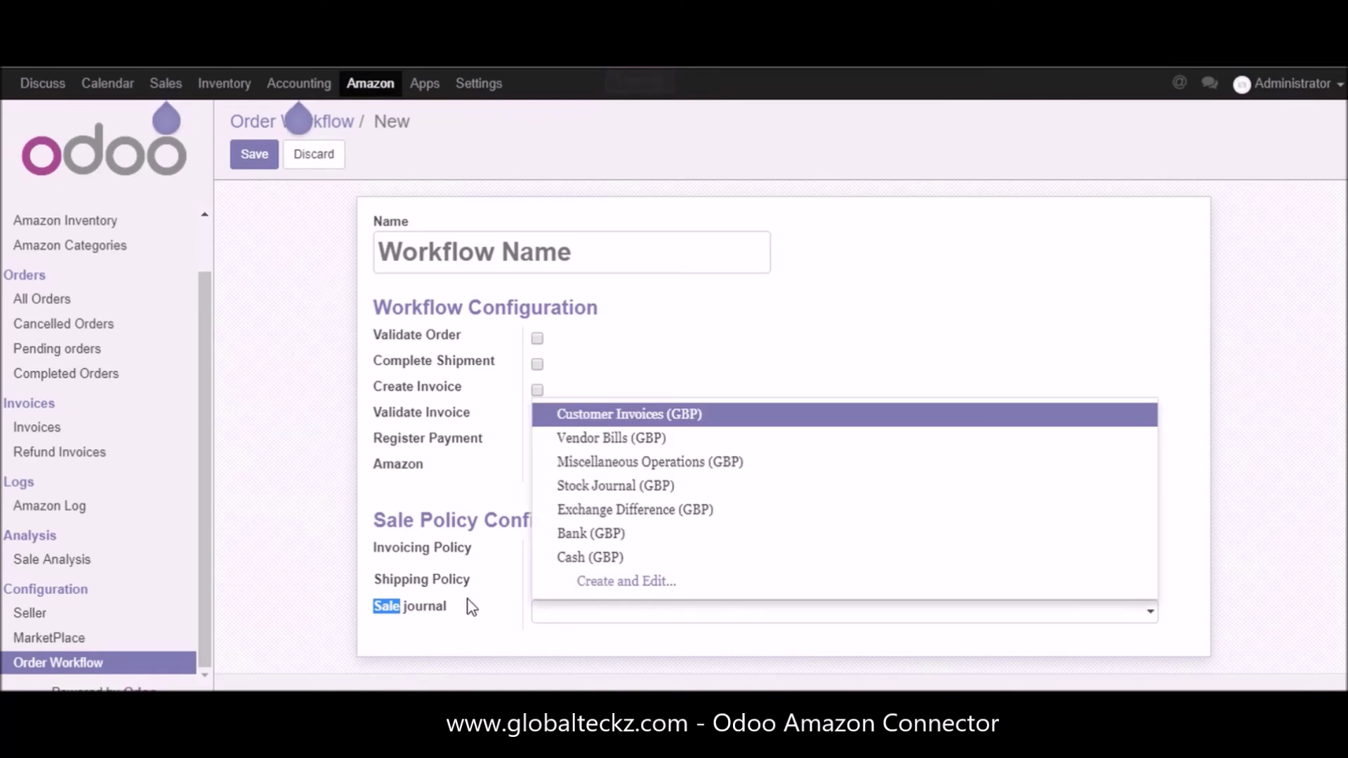
left_click(393, 610)
left_click(268, 600)
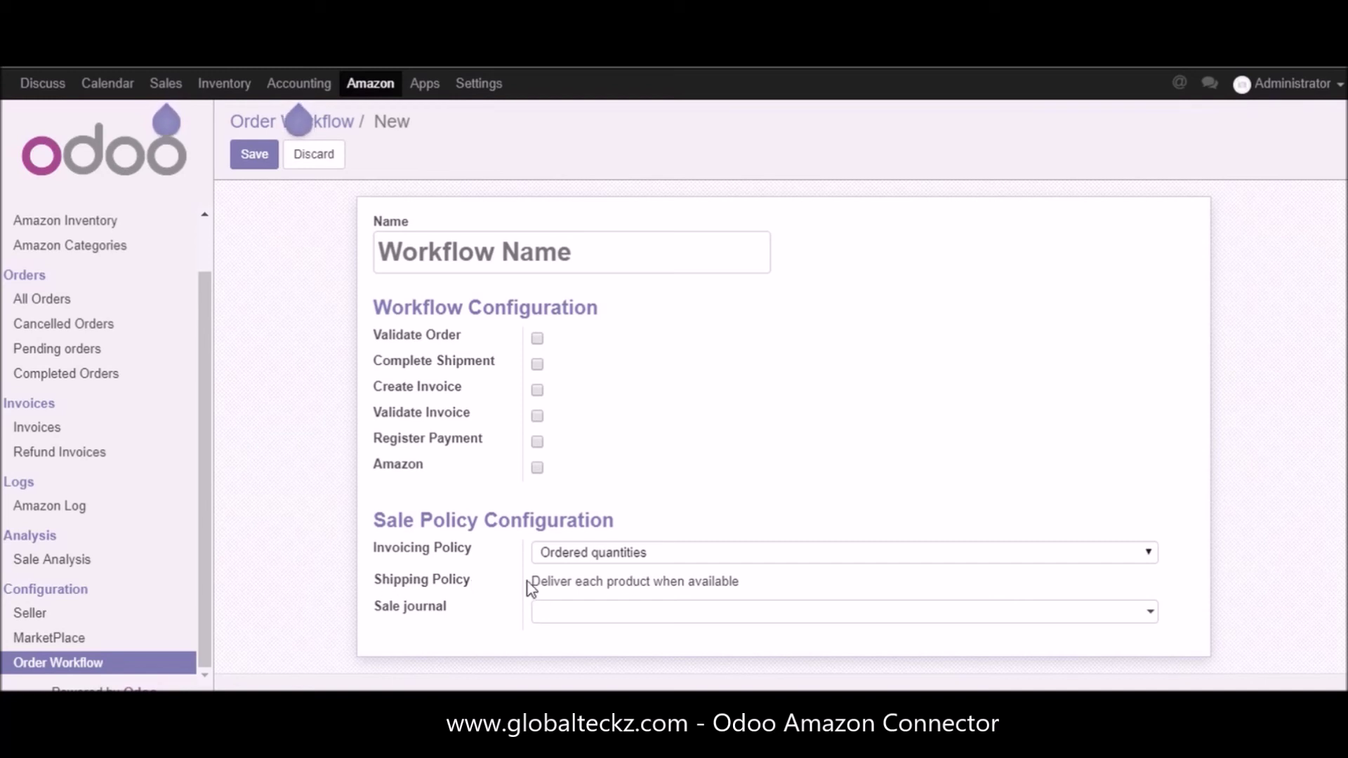
left_click_drag(536, 578, 791, 587)
left_click(791, 587)
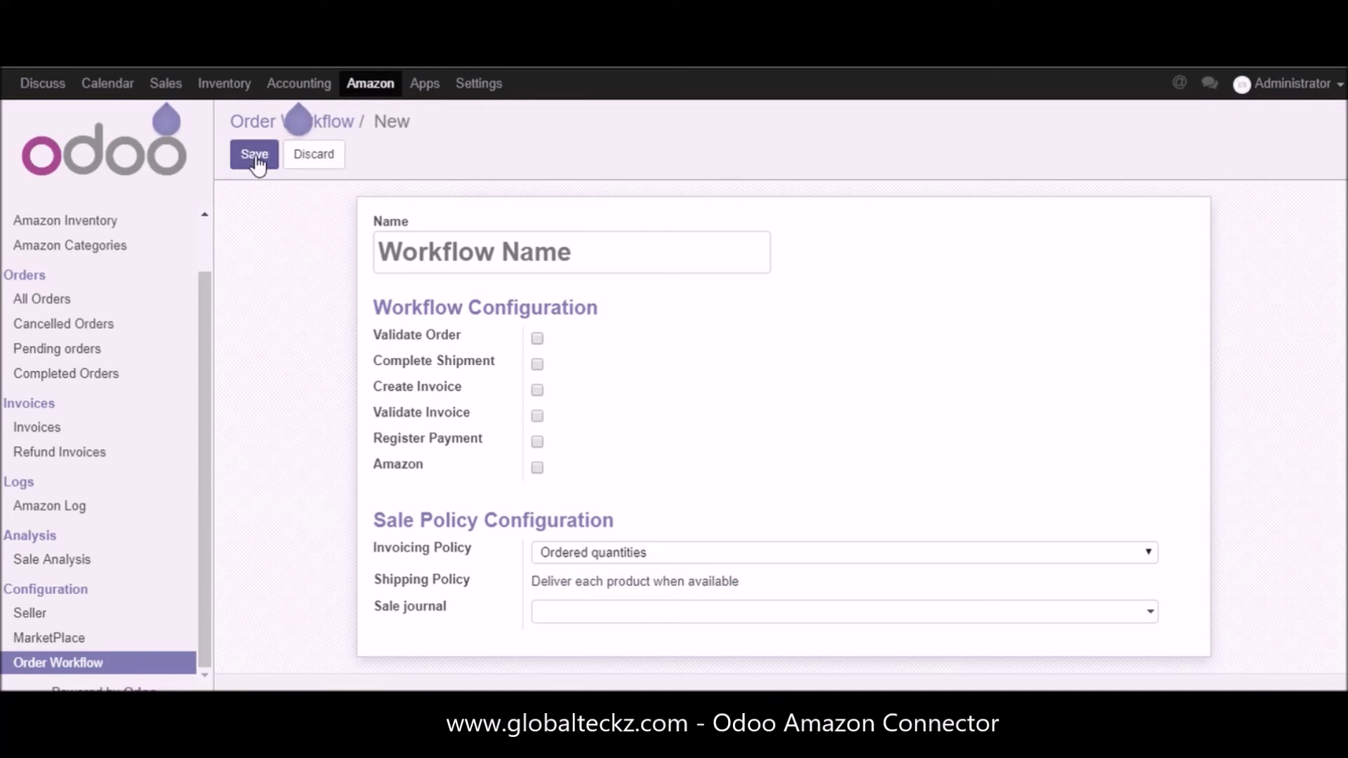
left_click(314, 154)
left_click(384, 233)
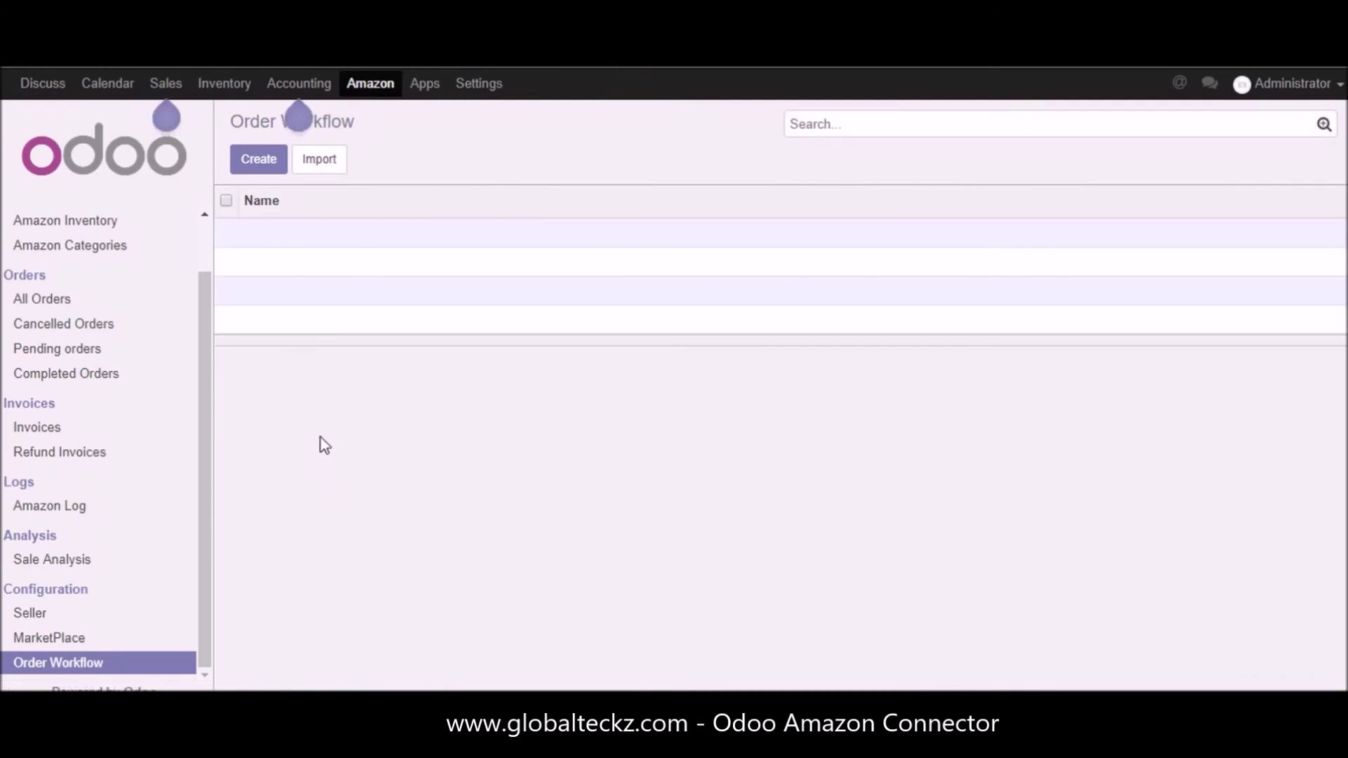
- Open the Marketplace Dashboard and review the Amazon.it, Amazon.fr, Amazon.es, Amazon.co.uk and Amazon.de shops
scroll(204, 490, "up", 1)
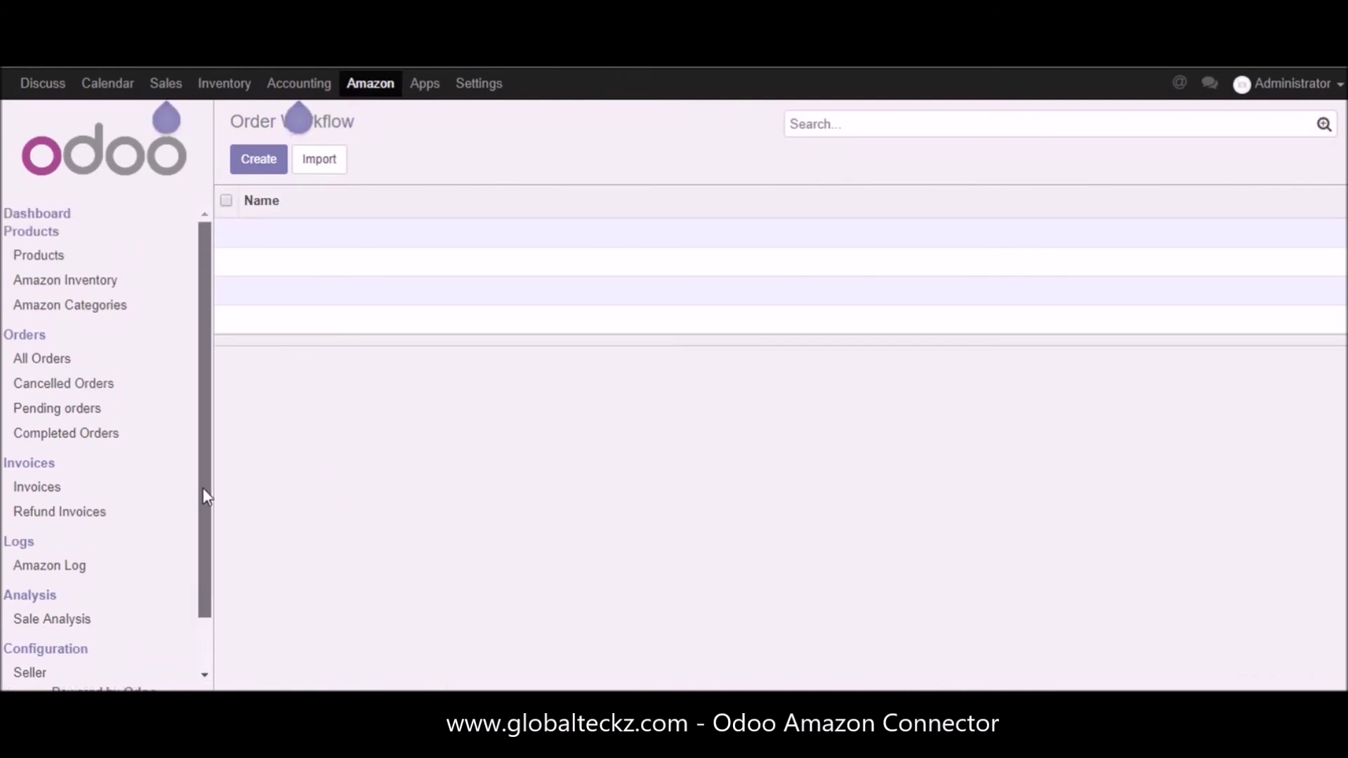
left_click(43, 219)
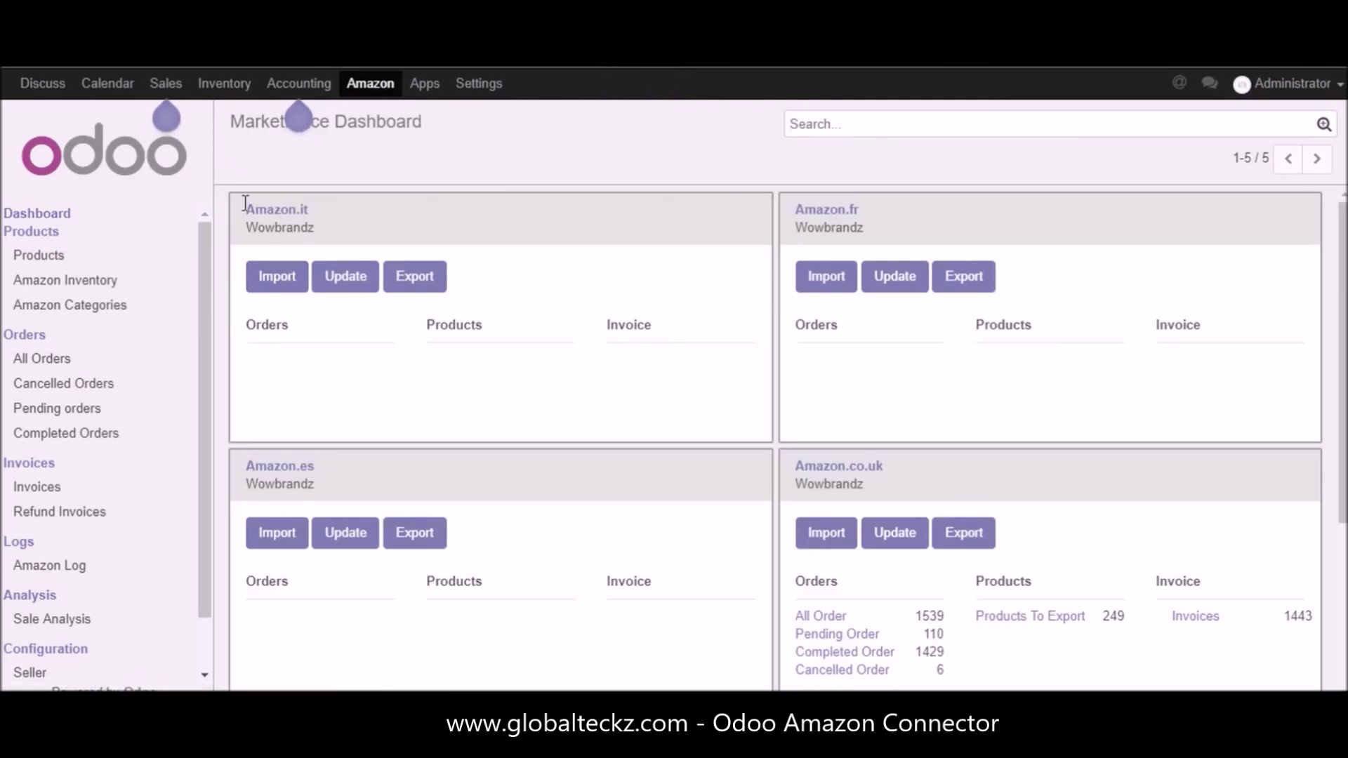
left_click_drag(243, 204, 340, 229)
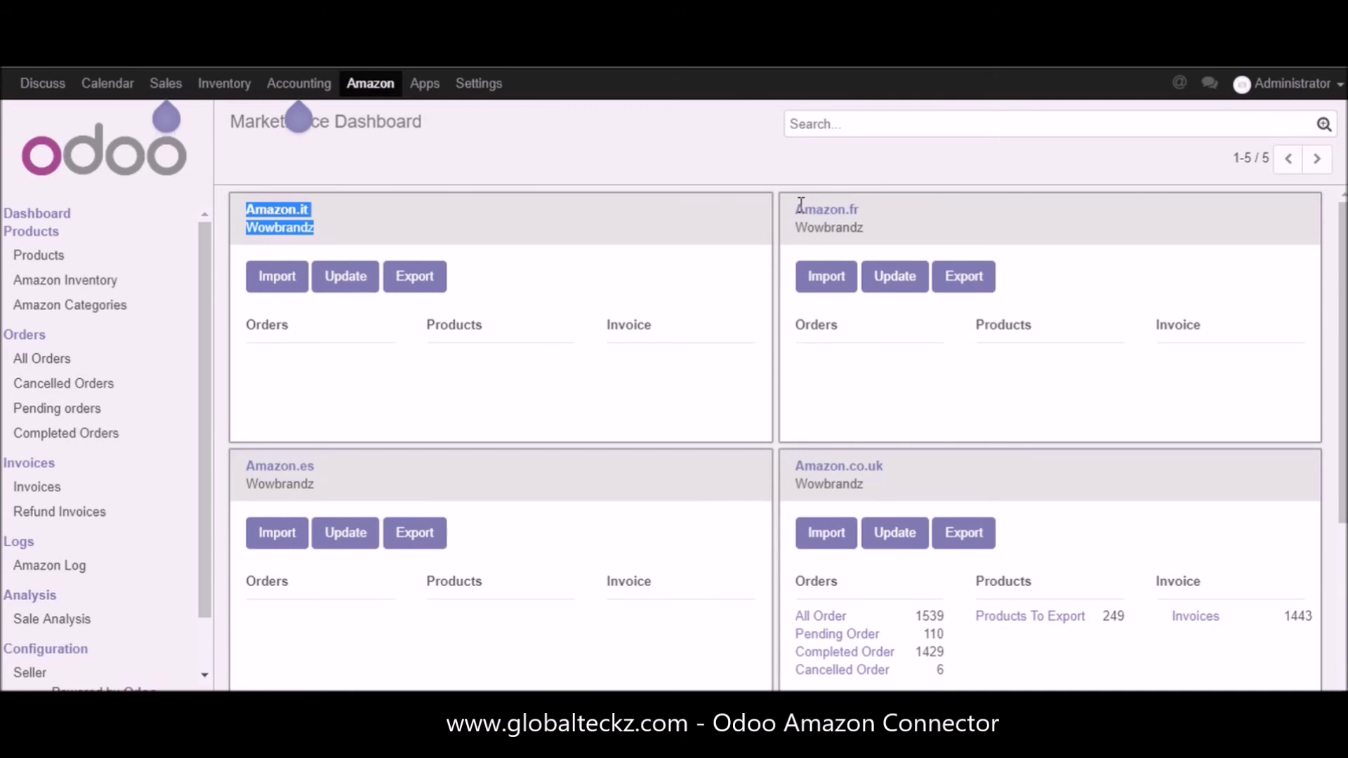
left_click_drag(800, 204, 874, 226)
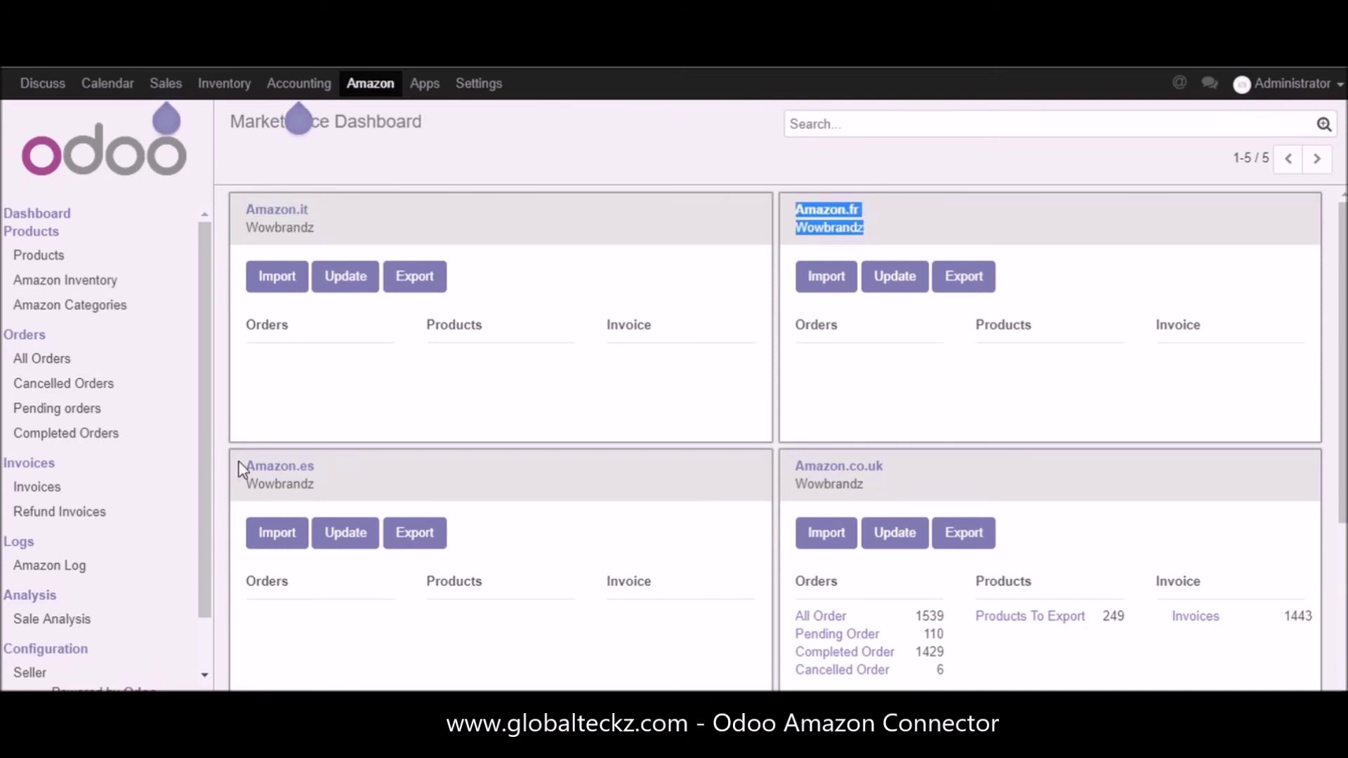
left_click_drag(238, 469, 324, 482)
left_click_drag(796, 463, 908, 505)
scroll(1143, 445, "down", 4)
left_click_drag(317, 481, 240, 461)
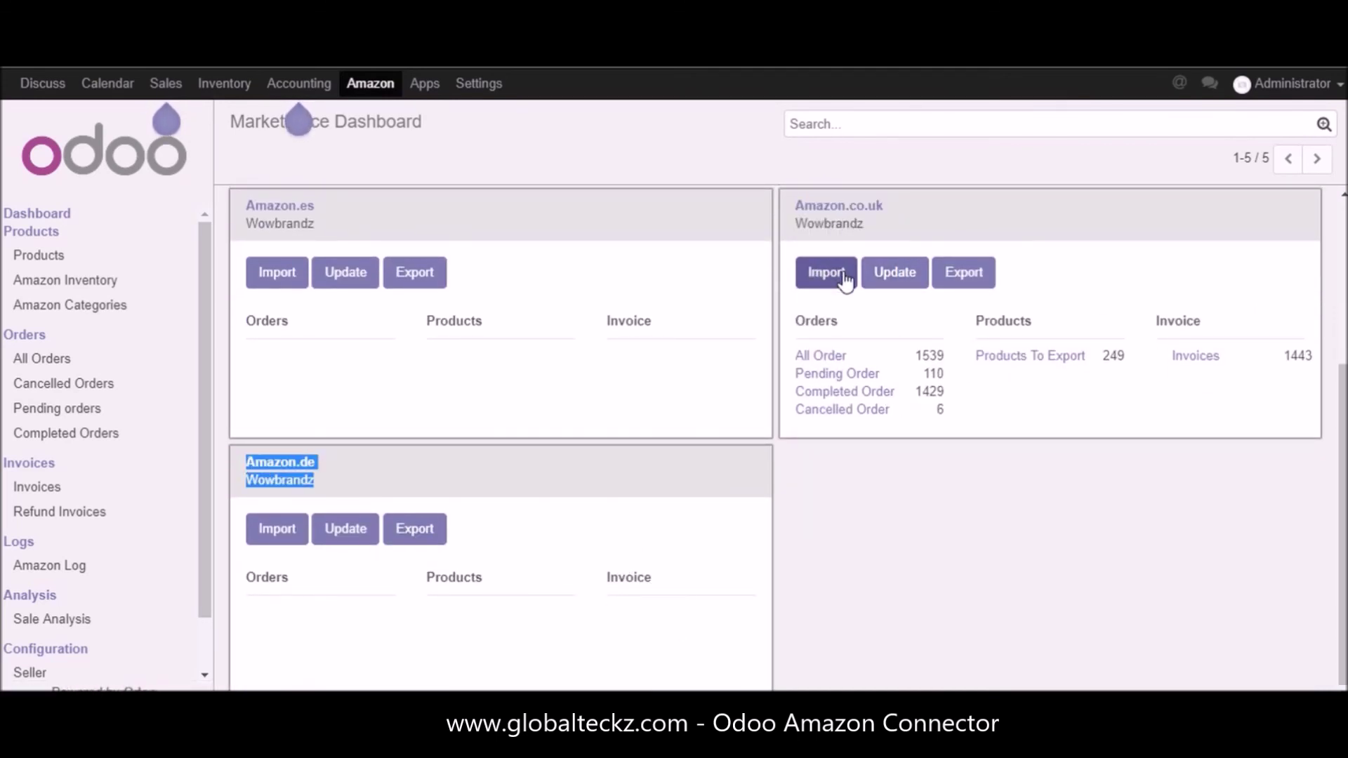
- Examine the Amazon.co.uk card's import, update and export actions and its pending, completed and cancelled order categories
scroll(872, 385, "up", 2)
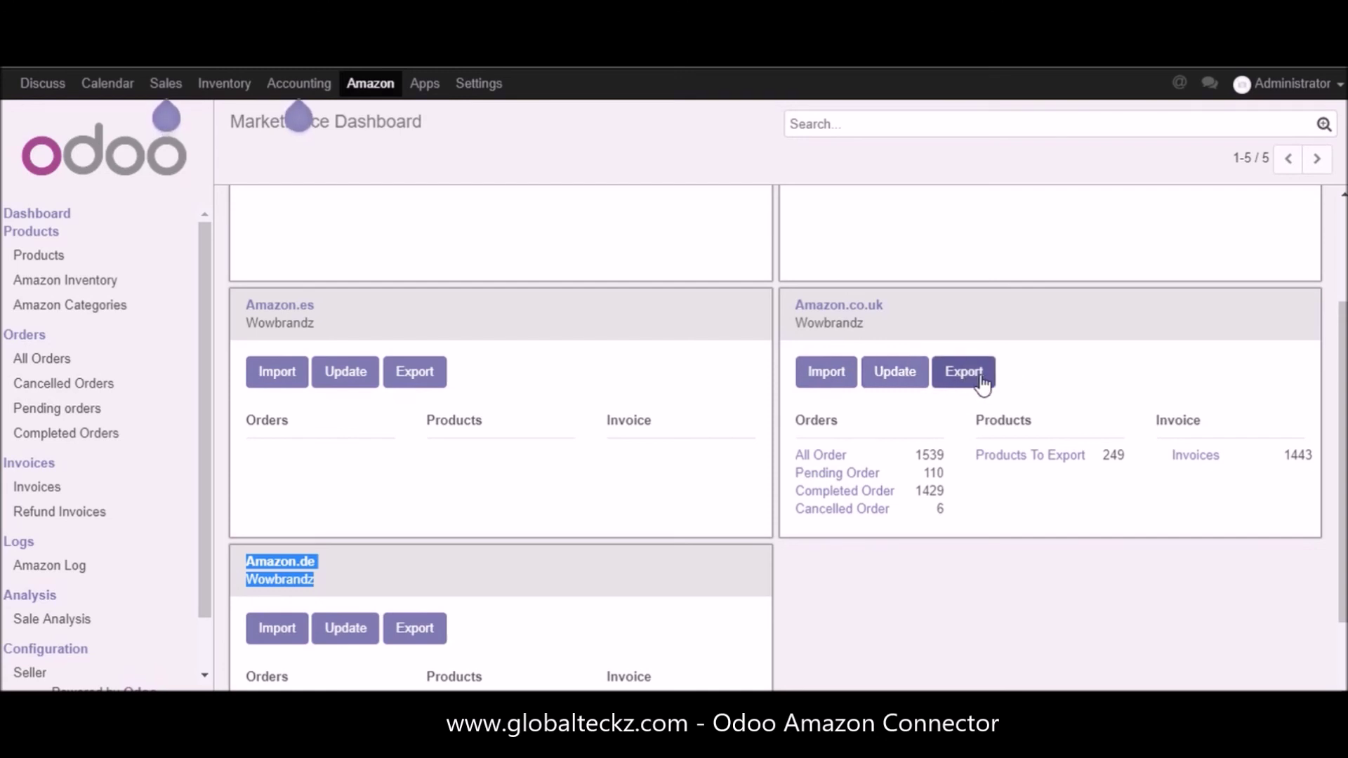
left_click_drag(796, 454, 886, 472)
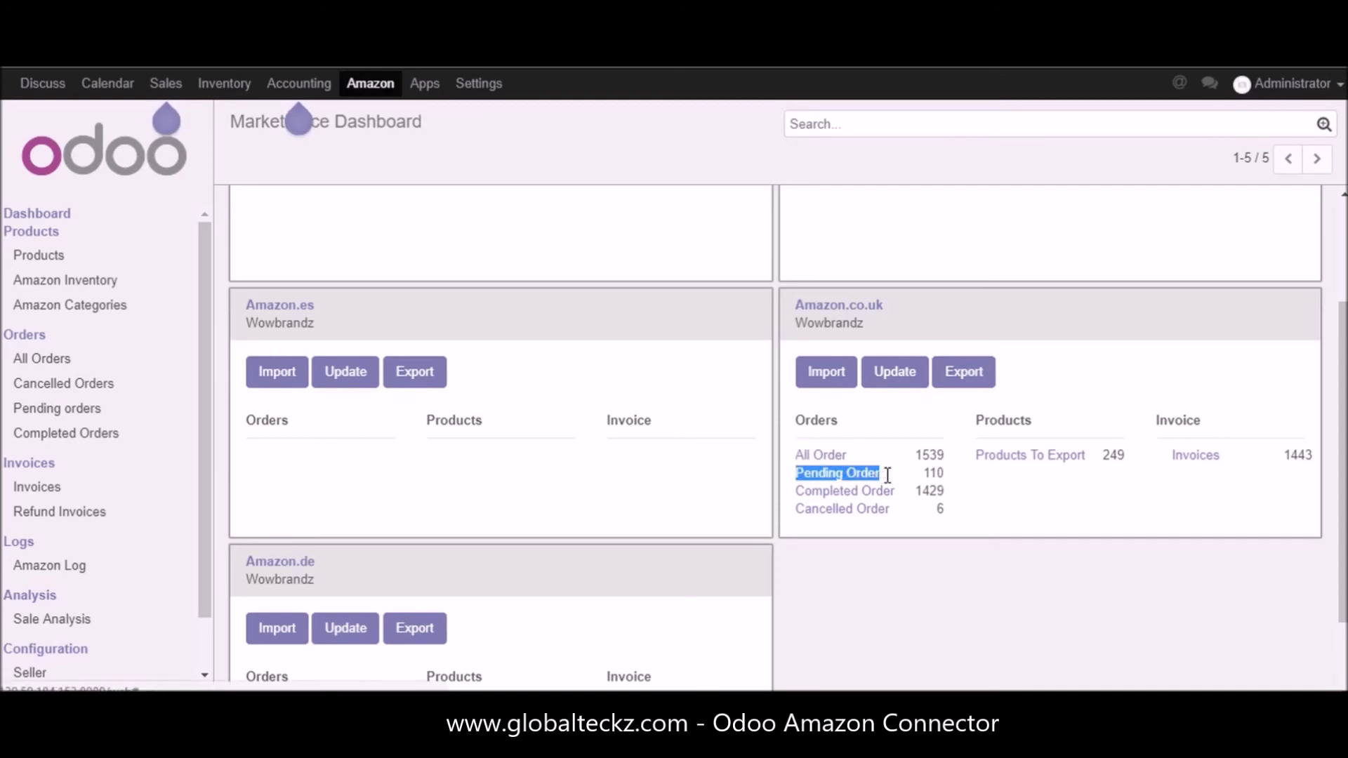
left_click_drag(793, 497, 903, 490)
left_click_drag(795, 511, 849, 520)
left_click(785, 505)
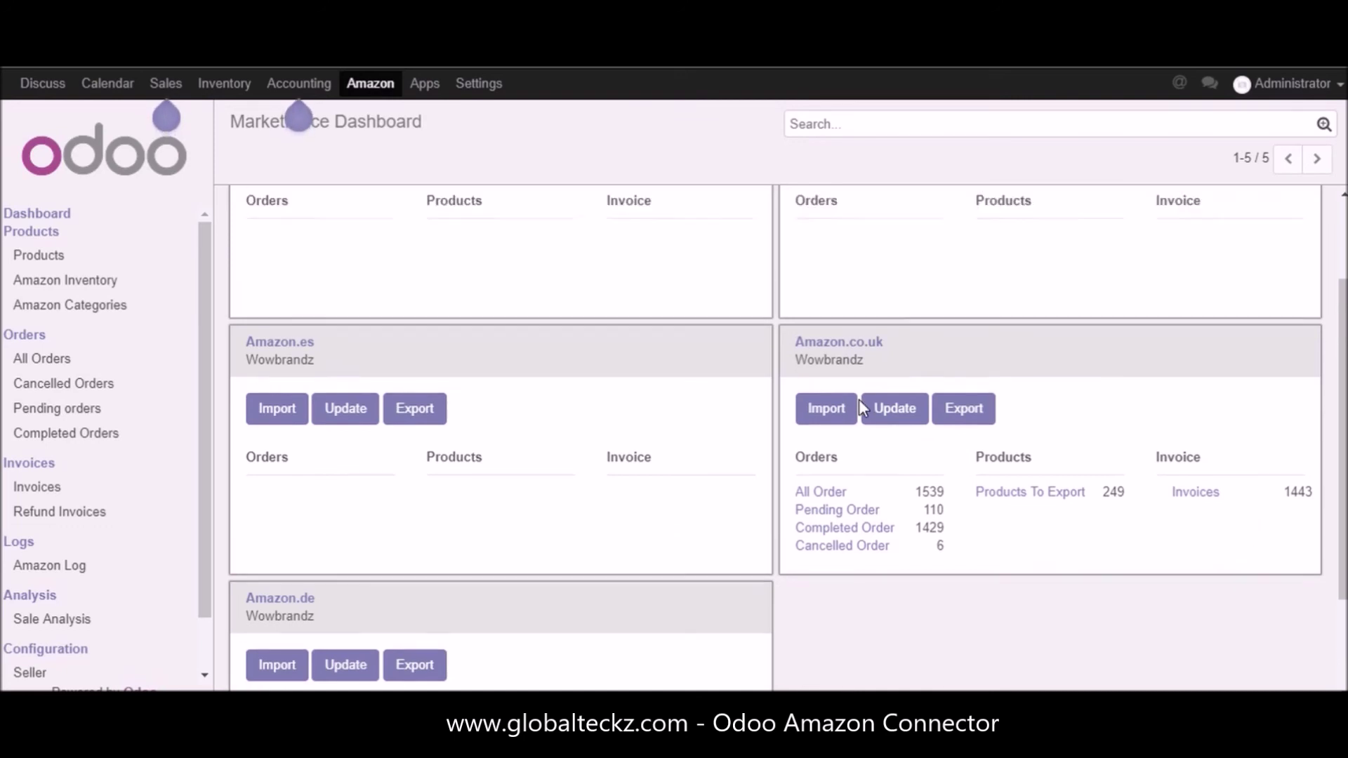
scroll(488, 372, "up", 3)
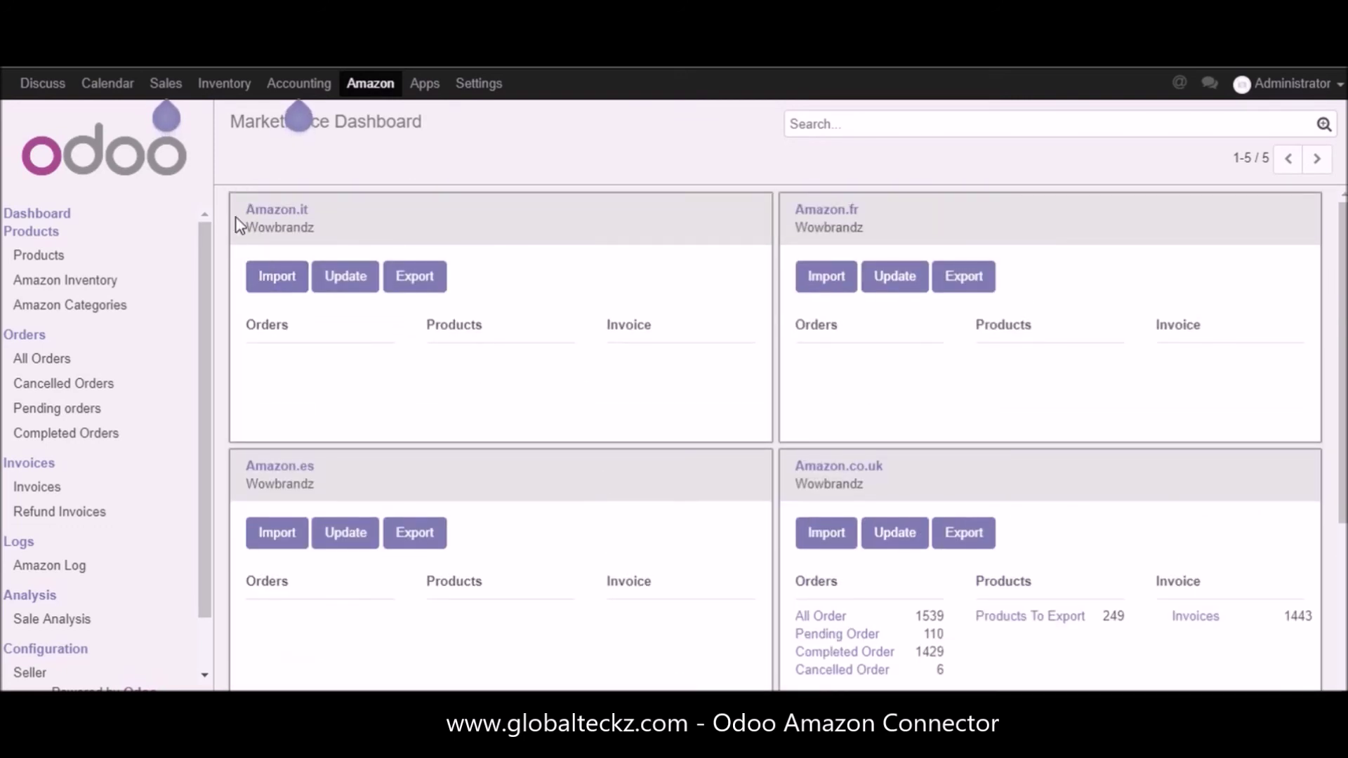